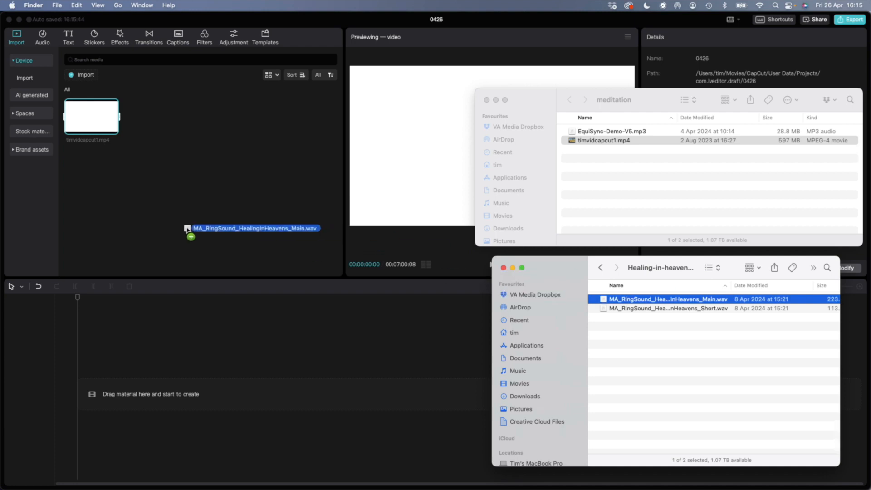
Import MA_RingSound_HealingInHeavens_Main.wav into the project media and preview the timvidcapcut1.mp4 clip.
click(169, 221)
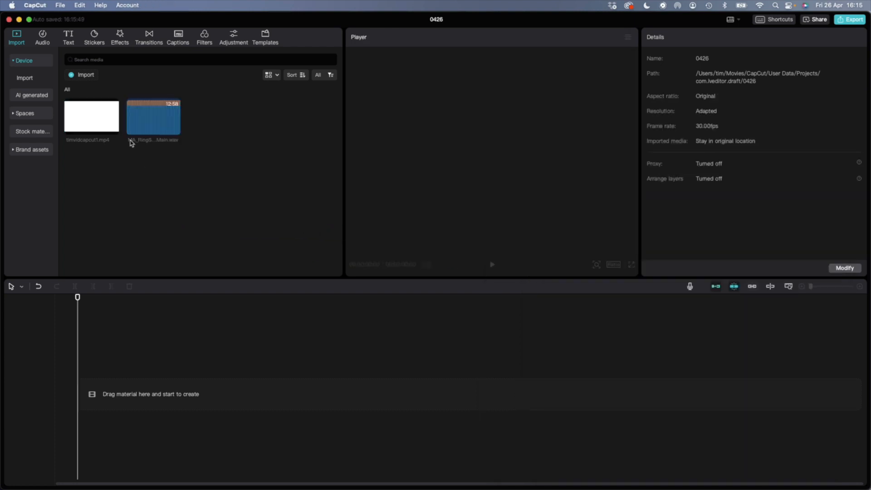
click(81, 119)
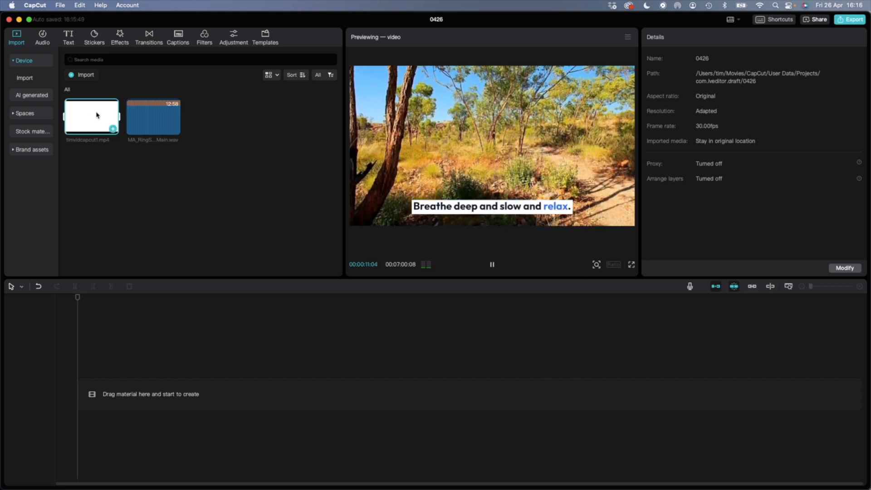
key(space)
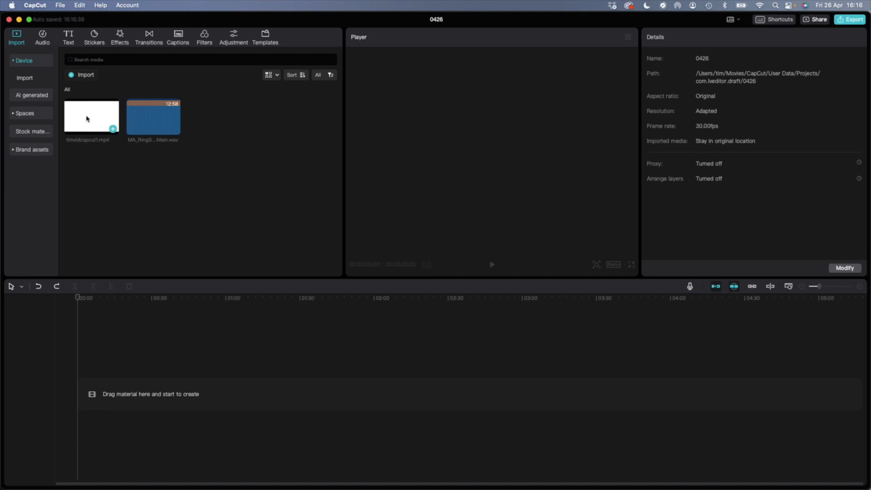
Place timvidcapcut1.mp4 at the start of the empty timeline.
drag(89, 117, 116, 397)
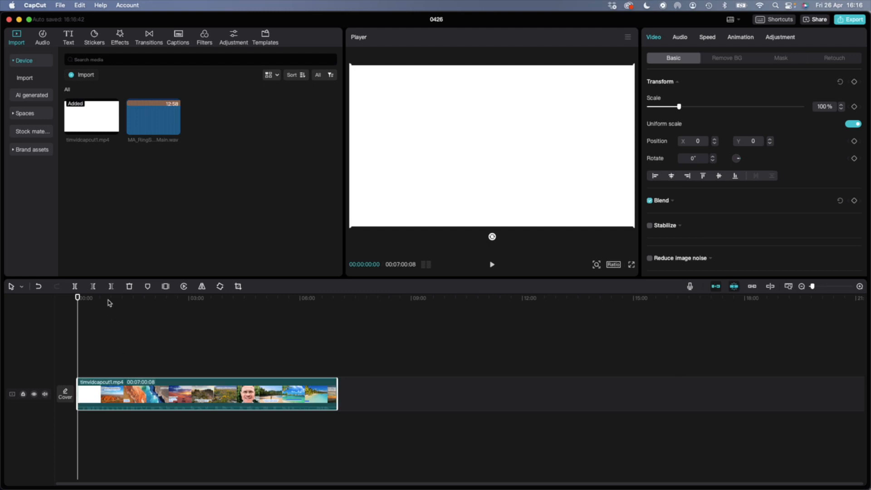
key(super+plus)
key(super+plus)
key(super+plus)
key(super+minus)
key(super+minus)
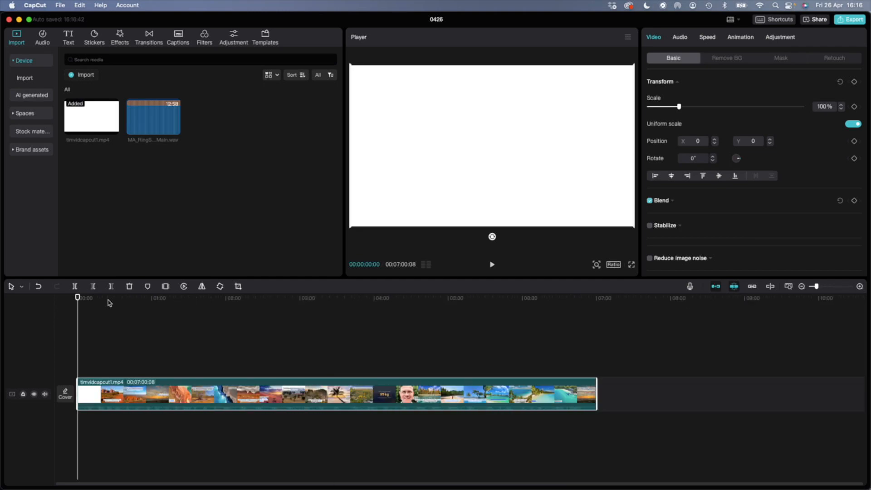
Play the timeline video from about 1:24 for a few seconds with the sound turned up.
drag(93, 300, 180, 299)
key(space)
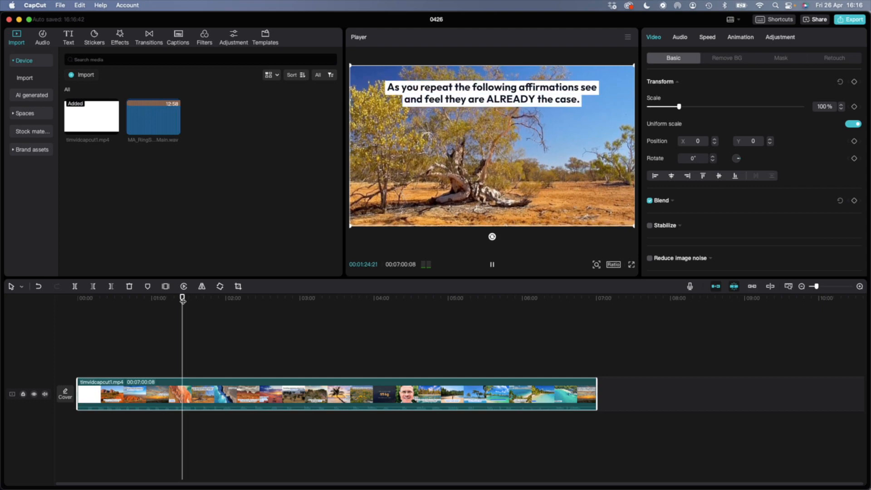
key(super+plus)
key(super+plus)
key(super+plus)
key(super+plus)
key(XF86AudioRaiseVolume)
key(XF86AudioRaiseVolume)
key(XF86AudioRaiseVolume)
key(XF86AudioRaiseVolume)
key(XF86AudioRaiseVolume)
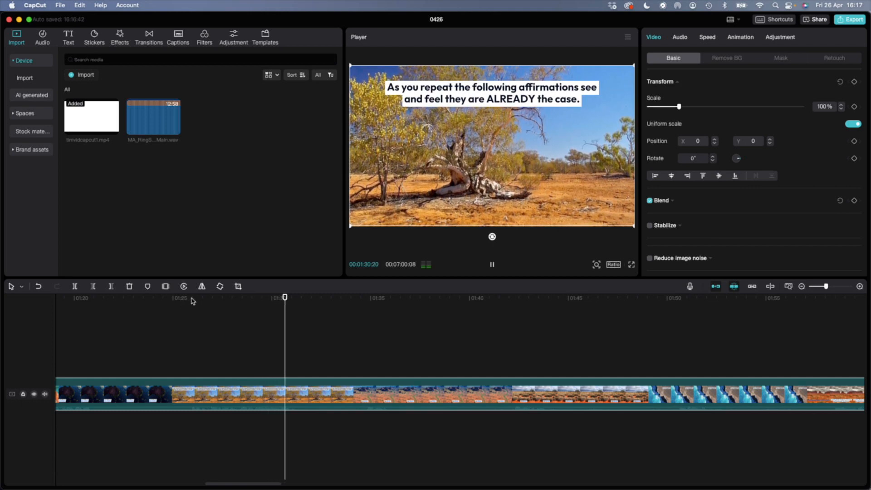
key(space)
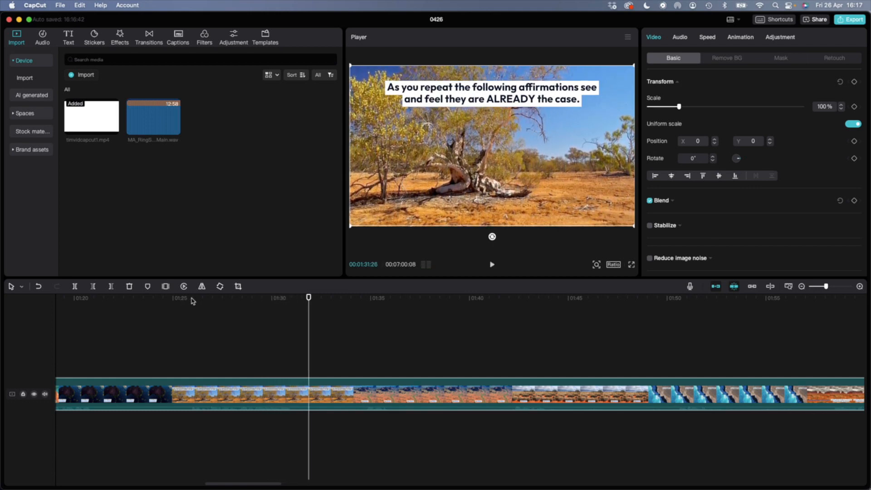
Look through the rest of the video on the timeline, checking the frame at about 5:00.
scroll(536, 338, right, 15)
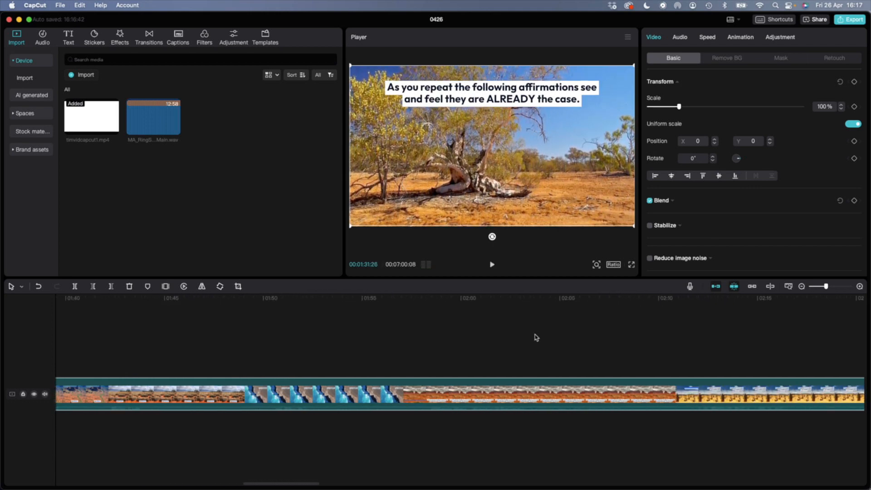
scroll(536, 337, right, 15)
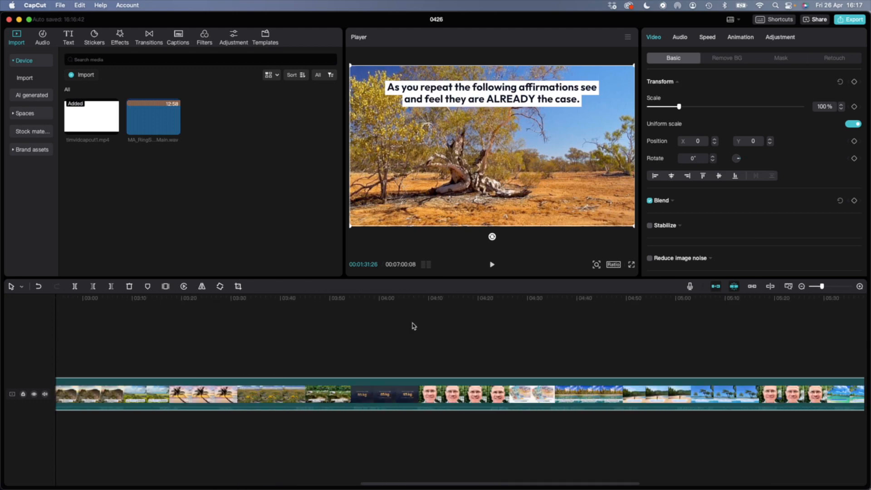
drag(336, 298, 343, 298)
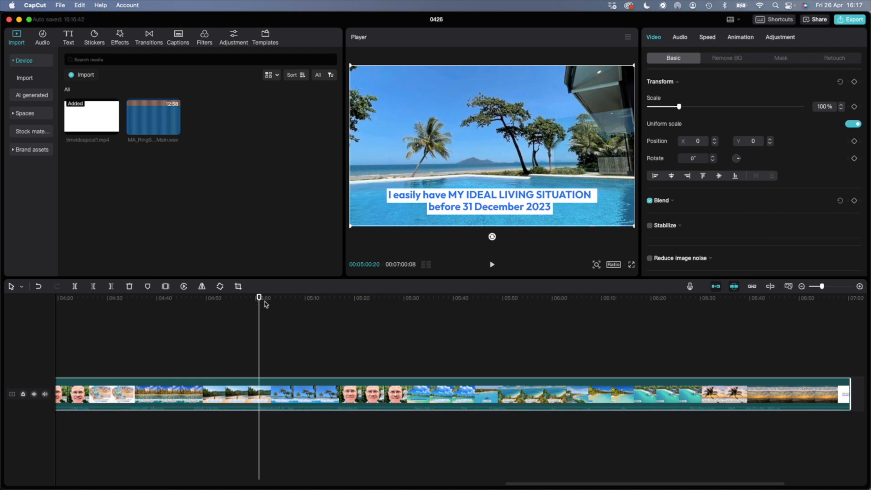
scroll(355, 321, left, 10)
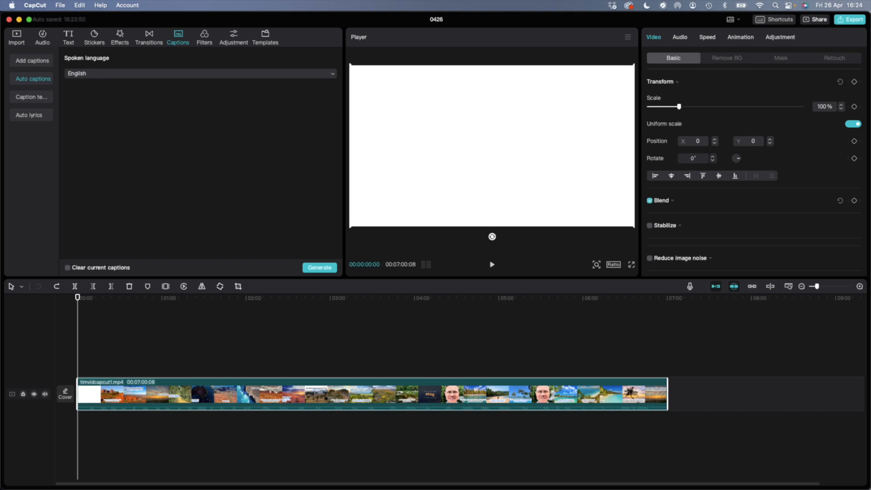
Generate auto captions for the video with English as the spoken language.
click(17, 36)
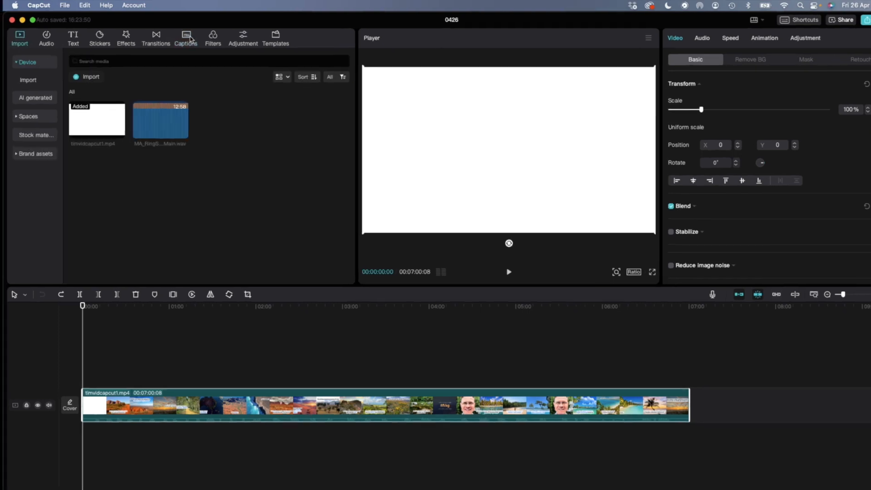
click(178, 37)
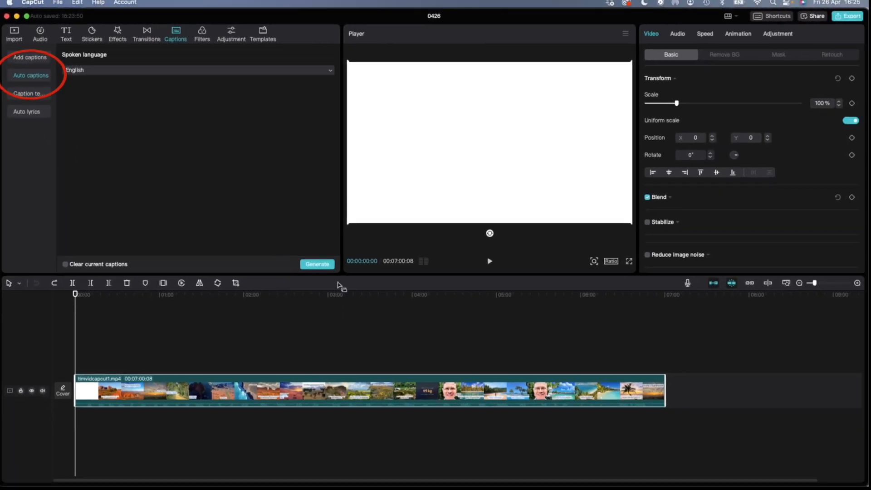
click(319, 266)
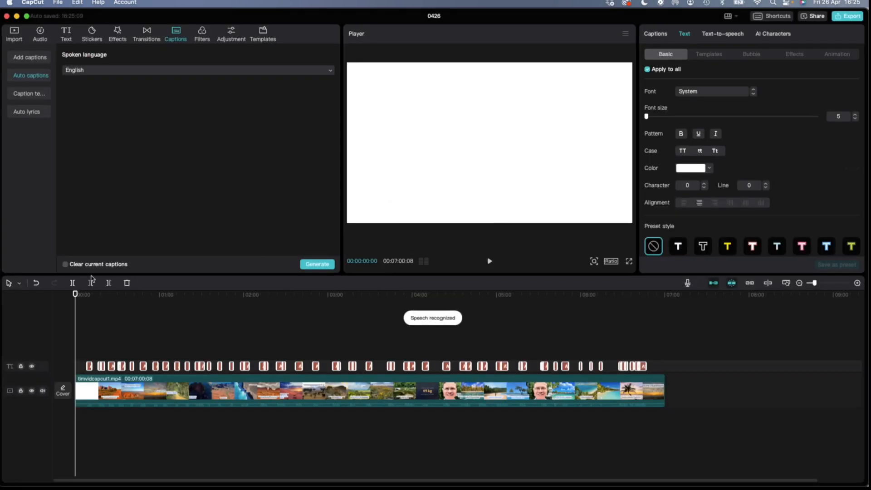
Check the generated captions against the video at about 0:08 and 0:34.
drag(81, 295, 88, 295)
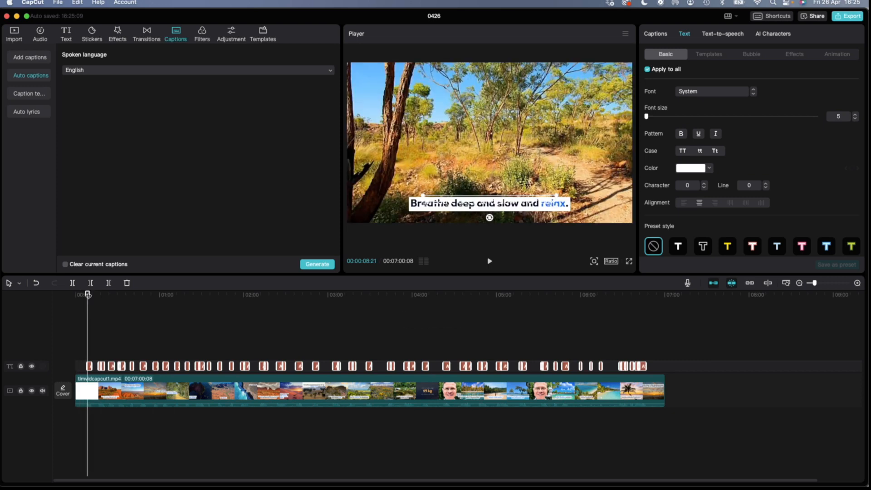
key(super+plus)
key(super+plus)
key(super+plus)
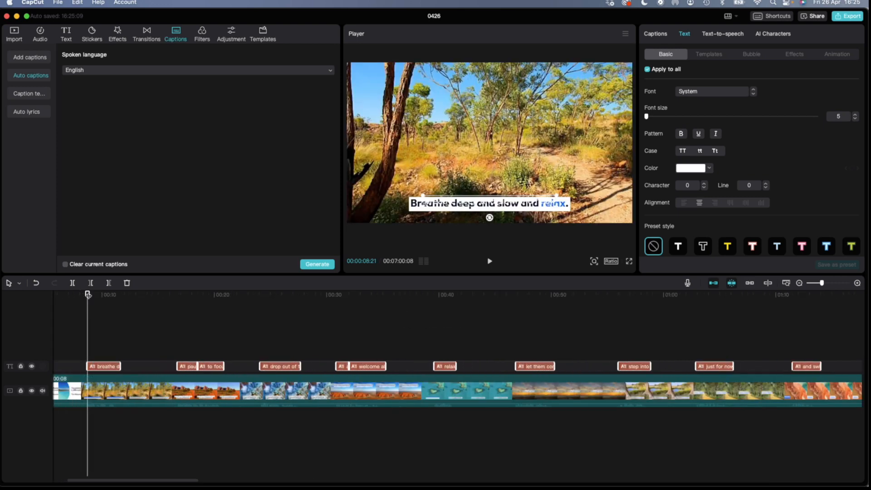
click(360, 295)
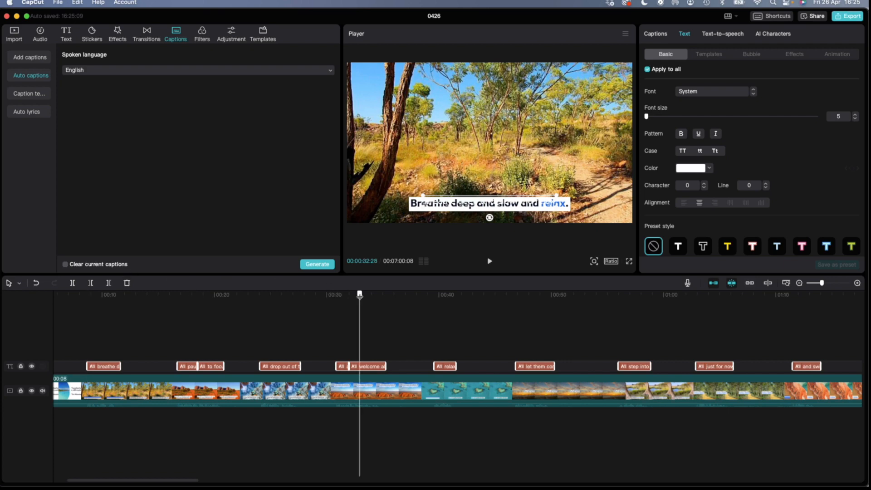
click(373, 296)
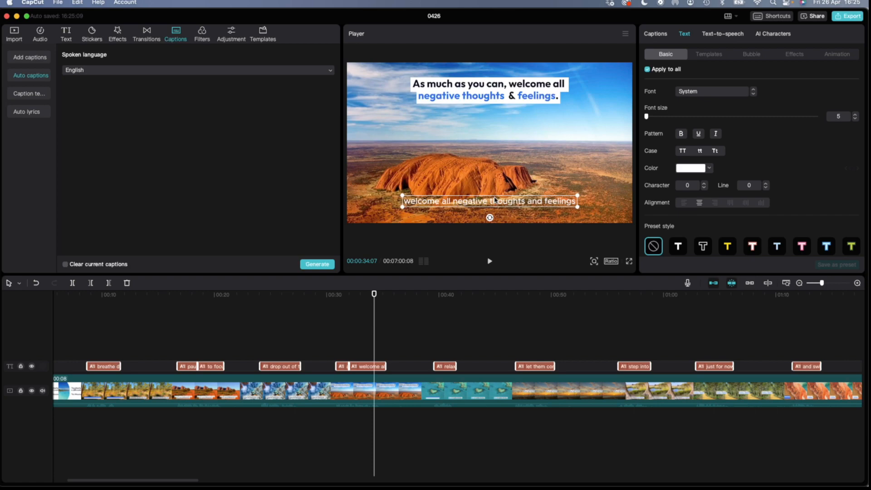
click(333, 298)
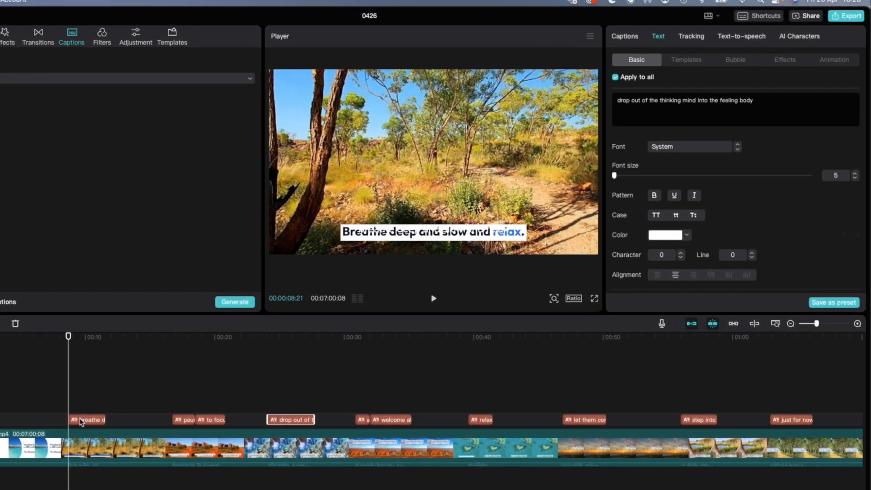
Select the "breathe deep and slow and relax" caption and audition the Sturdy Male text-to-speech voice.
click(187, 371)
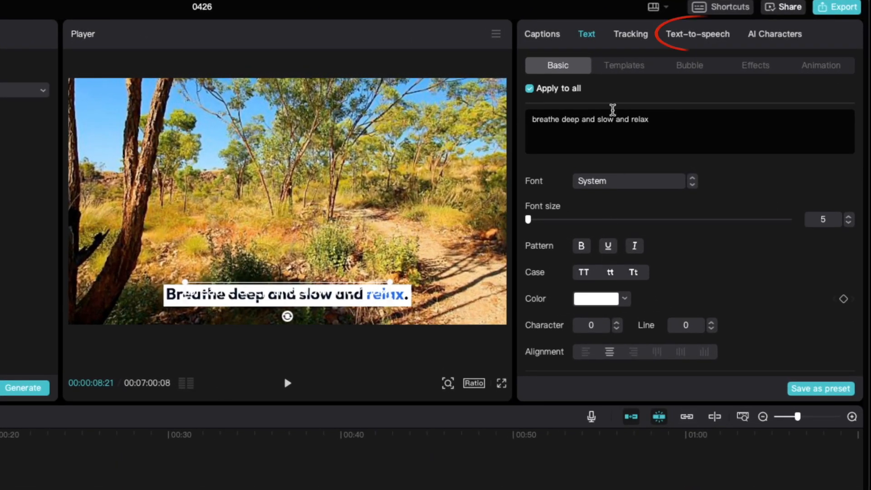
click(706, 38)
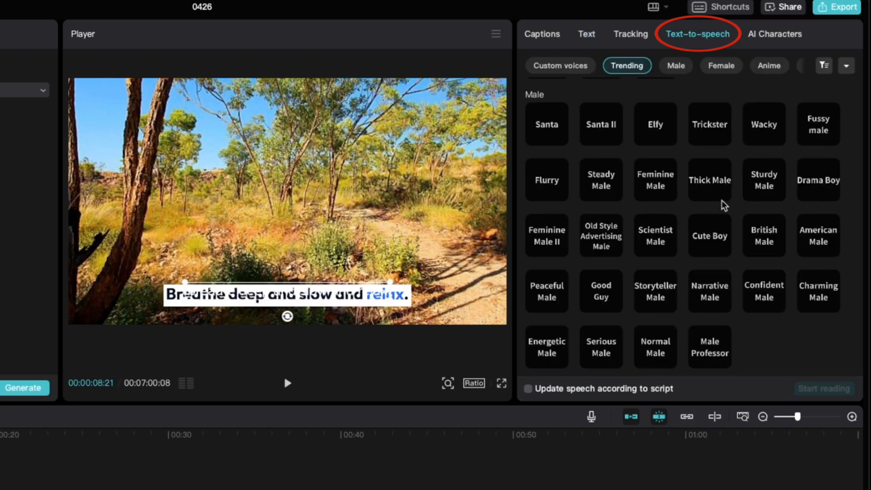
click(757, 183)
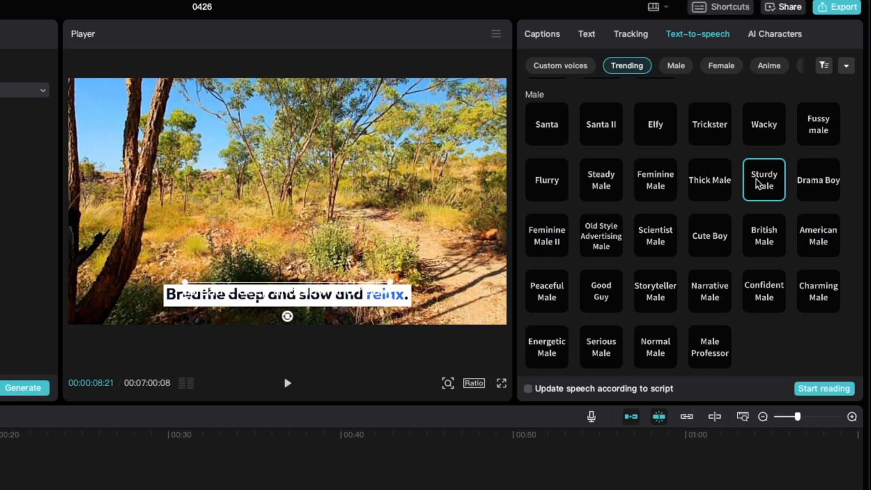
Browse the male text-to-speech voices and choose British Male for the selected caption.
scroll(655, 188, up, 1)
scroll(654, 188, down, 3)
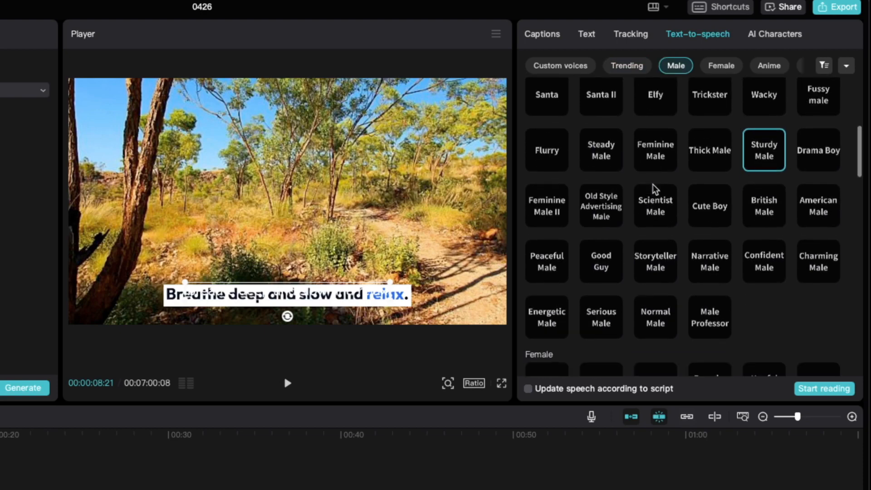
scroll(655, 188, down, 1)
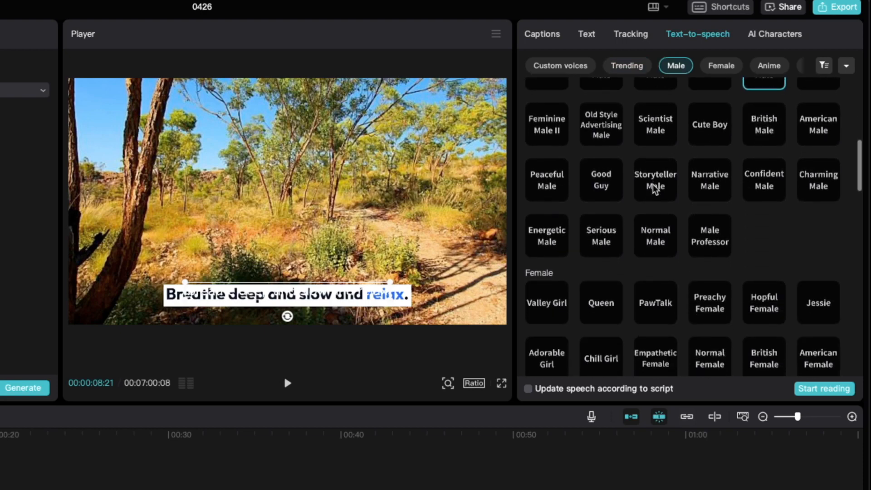
scroll(654, 188, up, 2)
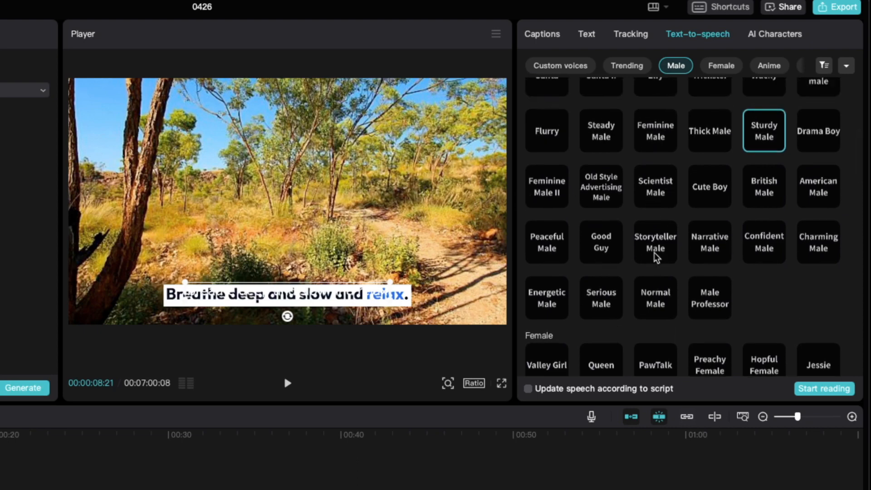
click(756, 187)
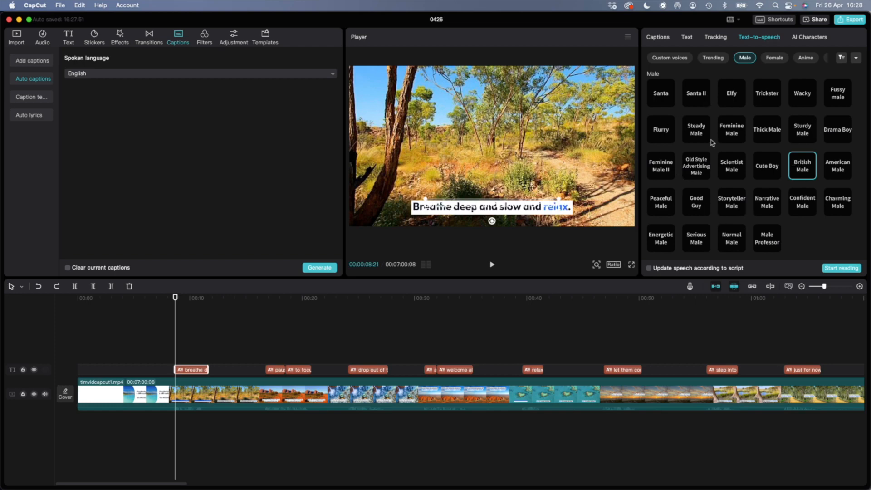
Look over the other voice categories, keep British Male, and generate speech for the "breathe deep and slow and relax" caption.
scroll(726, 188, down, 10)
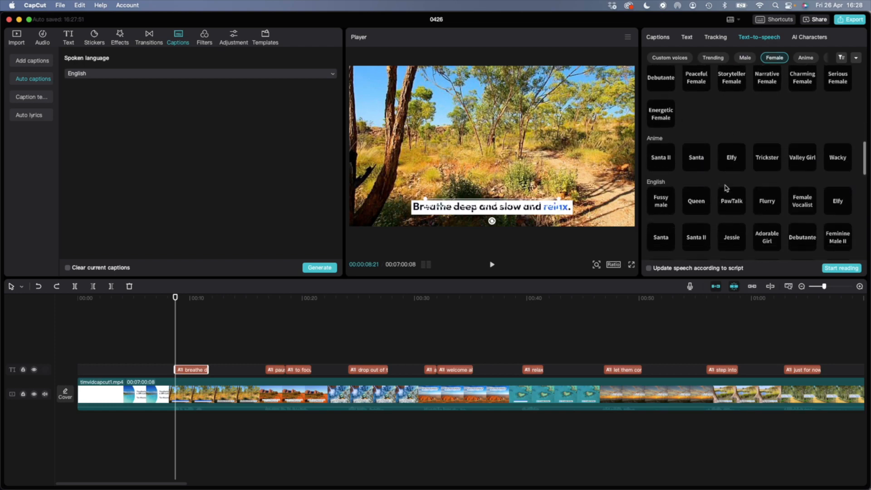
scroll(726, 188, up, 12)
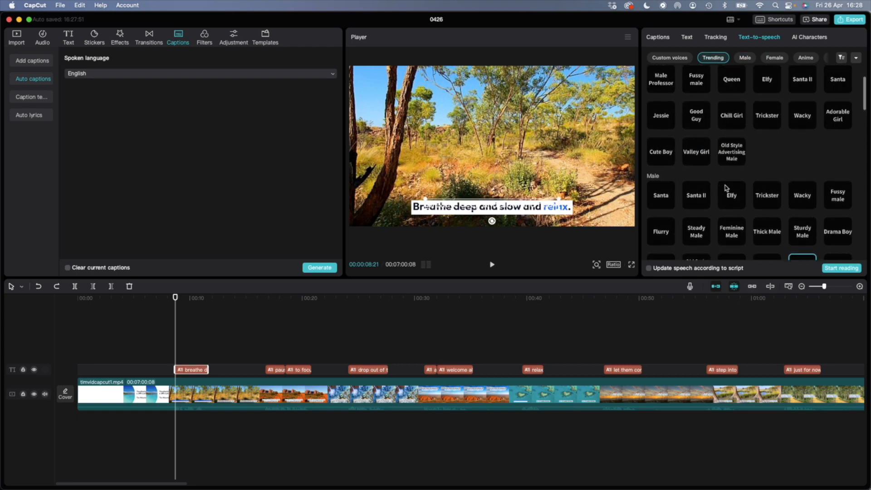
scroll(726, 188, up, 2)
scroll(726, 188, down, 6)
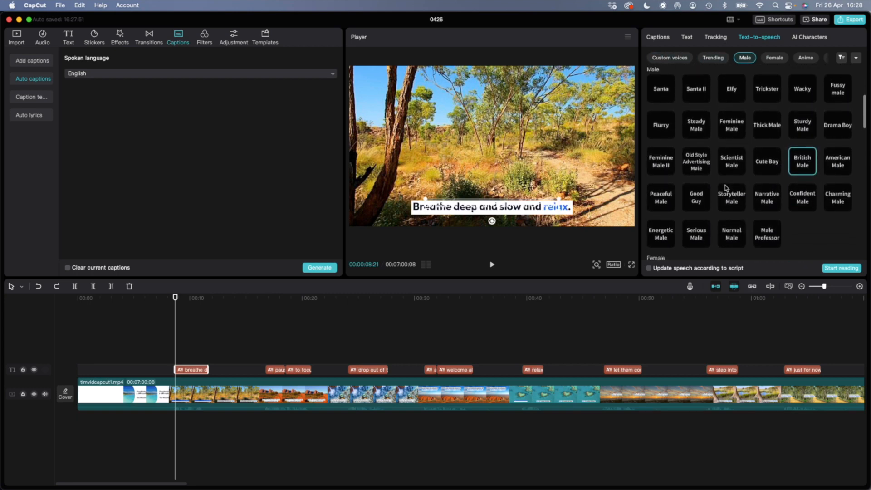
click(842, 268)
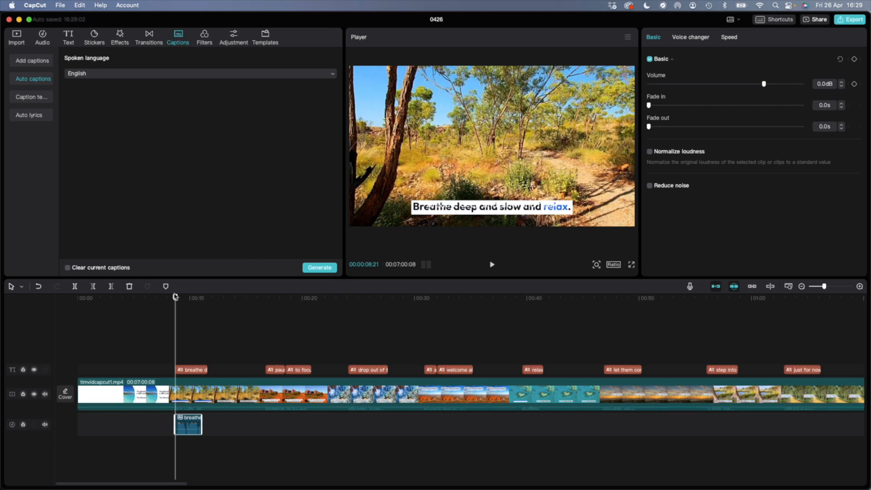
Play the generated speech clip from about 0:08 to hear the British Male voice.
scroll(175, 296, up, 5)
key(space)
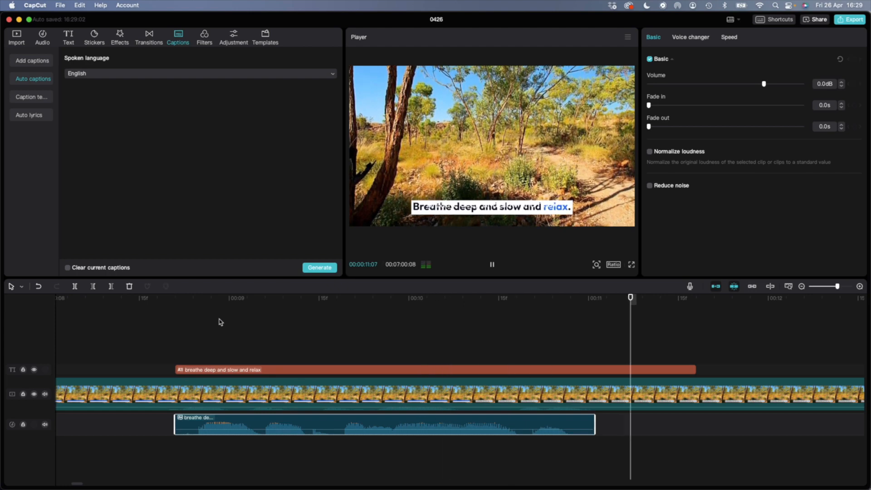
key(space)
Move the "breathe deep and slow and relax" caption above the video's built-in text and set the font of all captions to Starry.
click(519, 188)
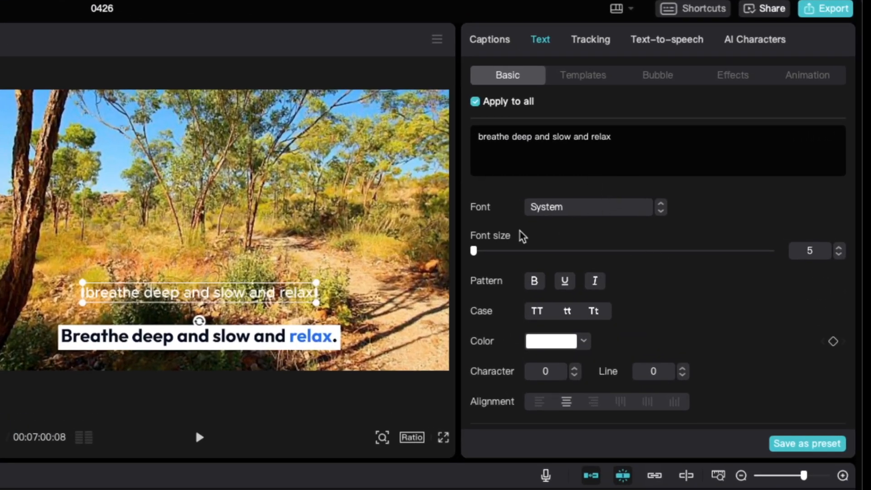
click(607, 209)
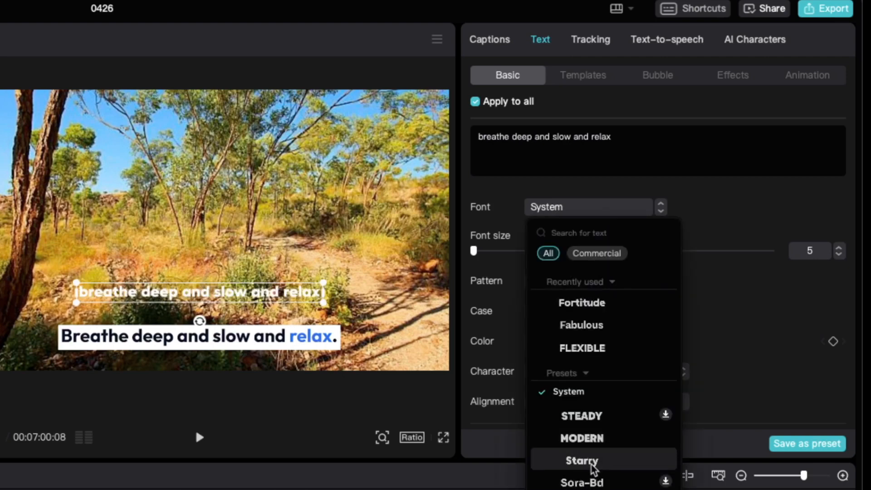
click(591, 464)
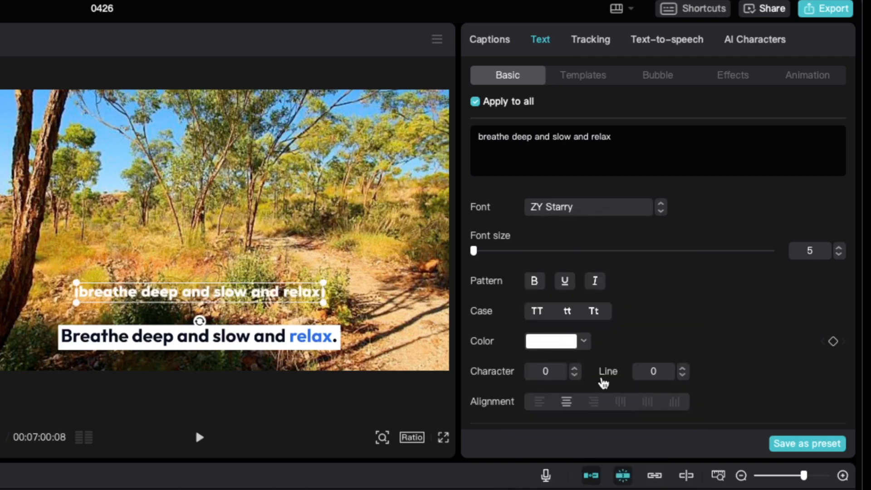
Turn on a shadow for the text of all captions and review its colour, opacity, blur and distance settings.
scroll(640, 334, down, 5)
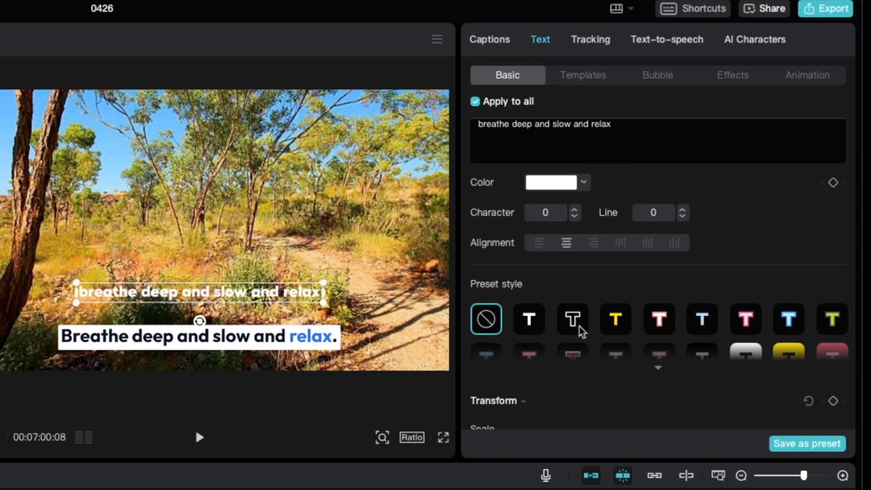
scroll(593, 333, down, 7)
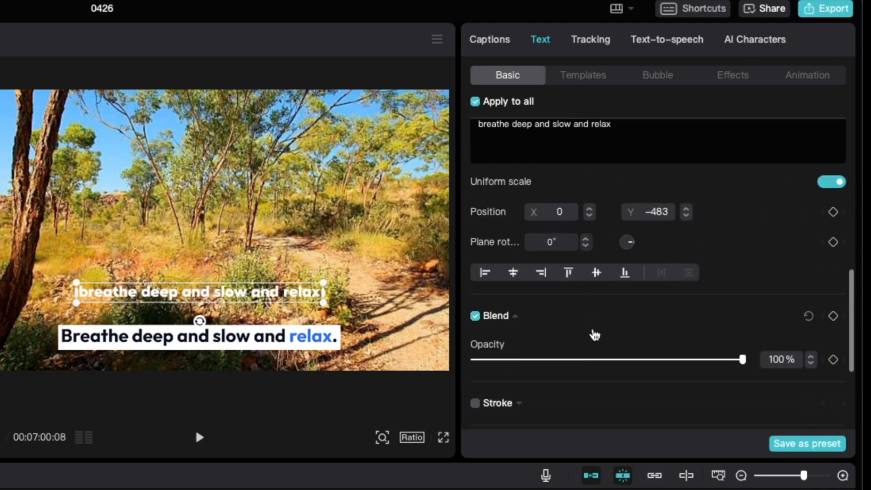
scroll(594, 334, down, 5)
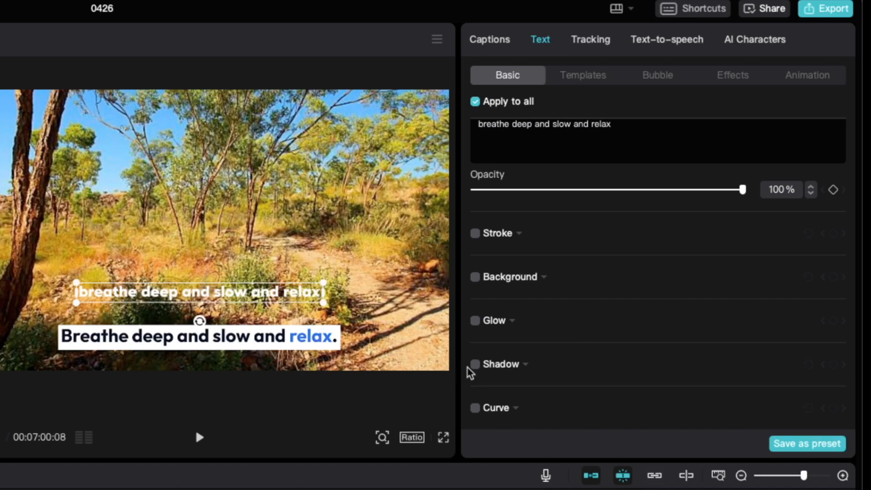
click(474, 366)
scroll(629, 307, down, 1)
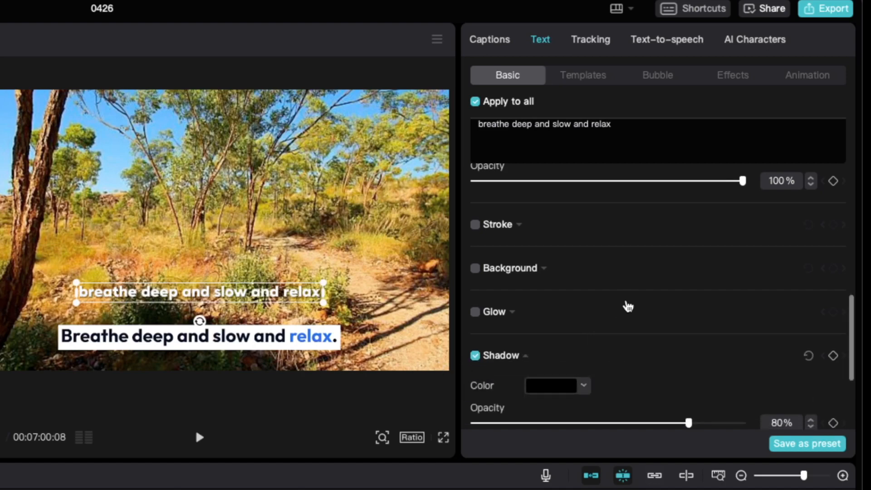
scroll(627, 307, down, 2)
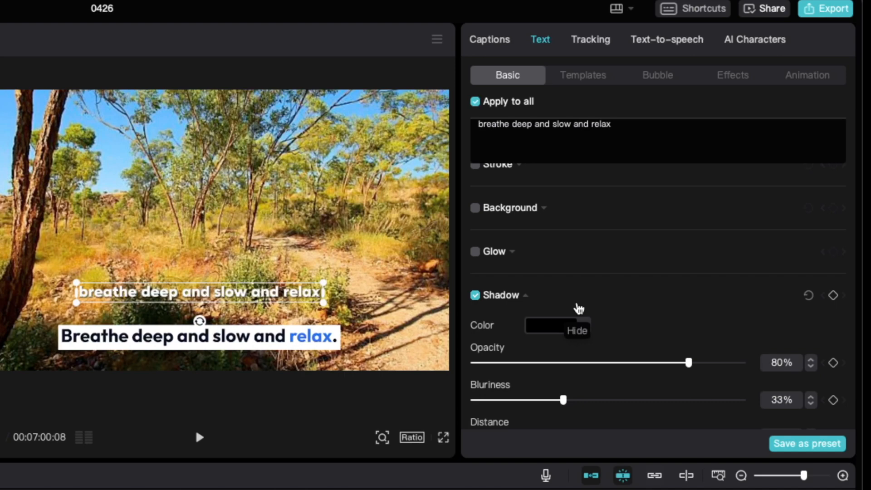
scroll(641, 299, down, 2)
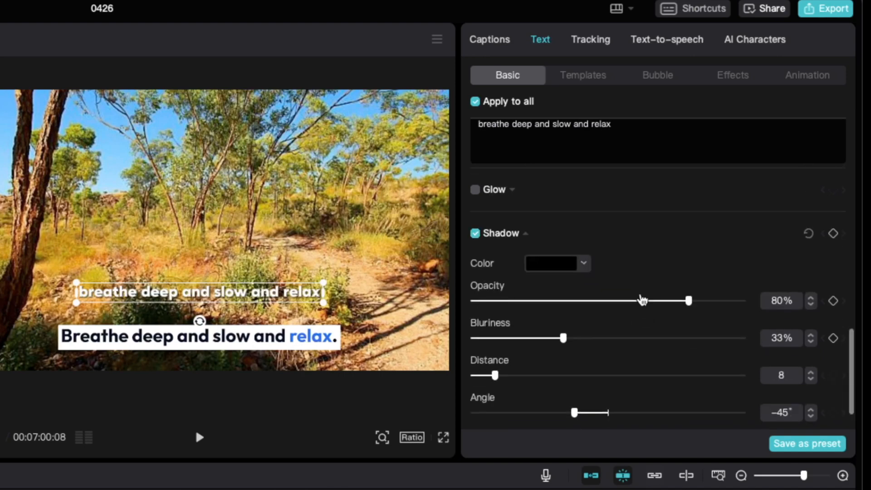
Enlarge the text of all captions to a scale of 126%.
scroll(641, 300, up, 6)
scroll(641, 299, down, 2)
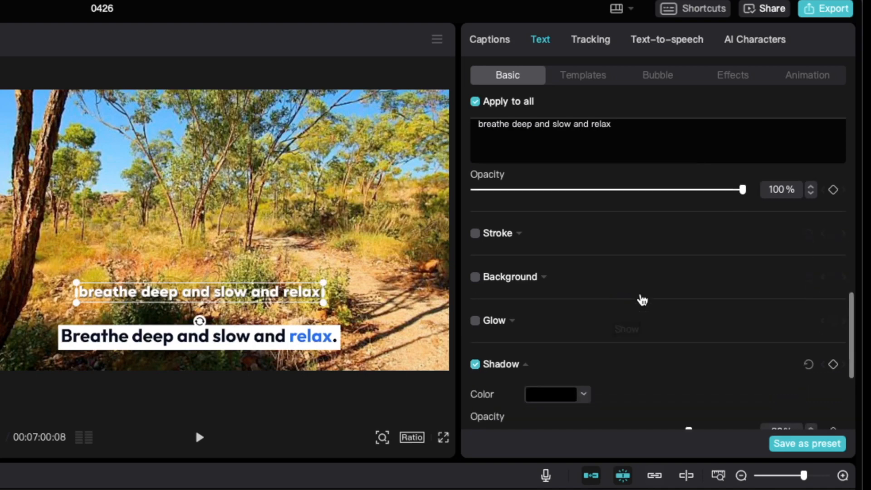
scroll(641, 299, down, 4)
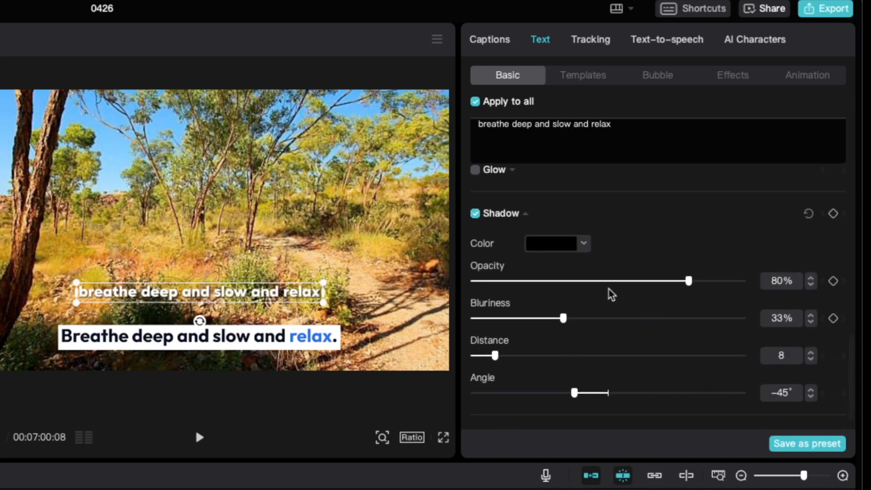
scroll(610, 294, up, 5)
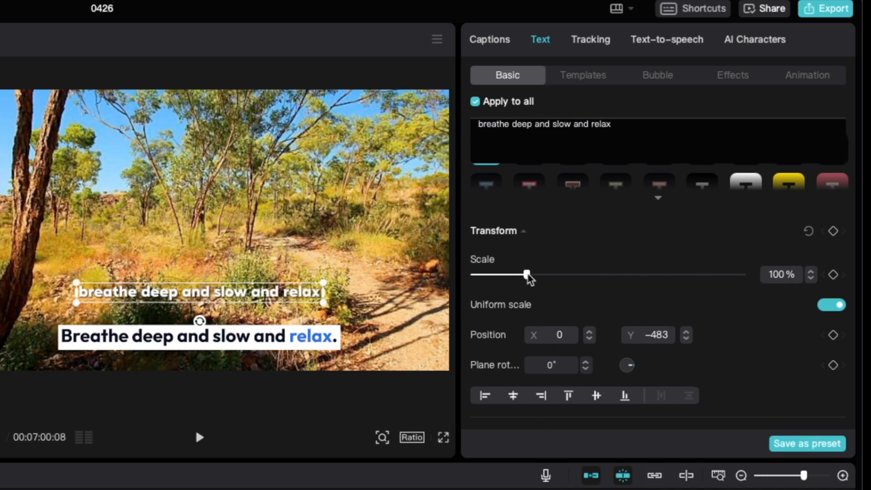
drag(528, 276, 543, 276)
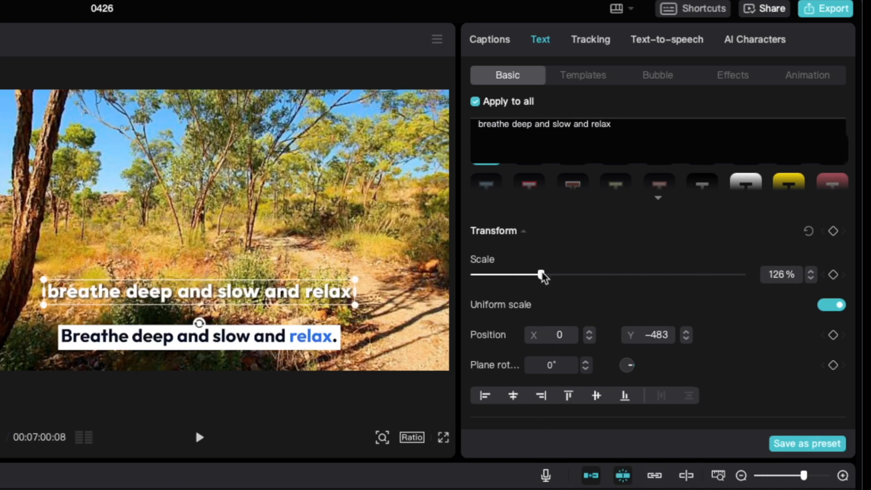
Turn on a solid black background box behind all captions and review its shape and size settings.
scroll(620, 284, down, 3)
scroll(619, 284, down, 3)
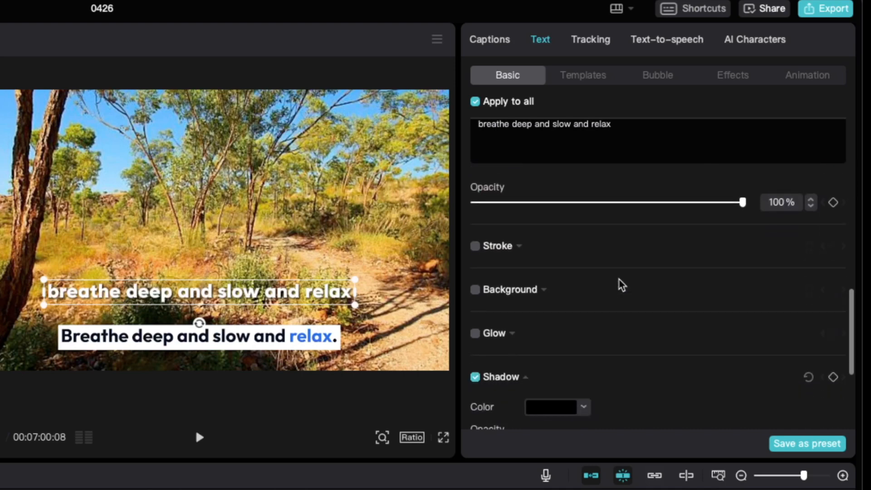
click(475, 285)
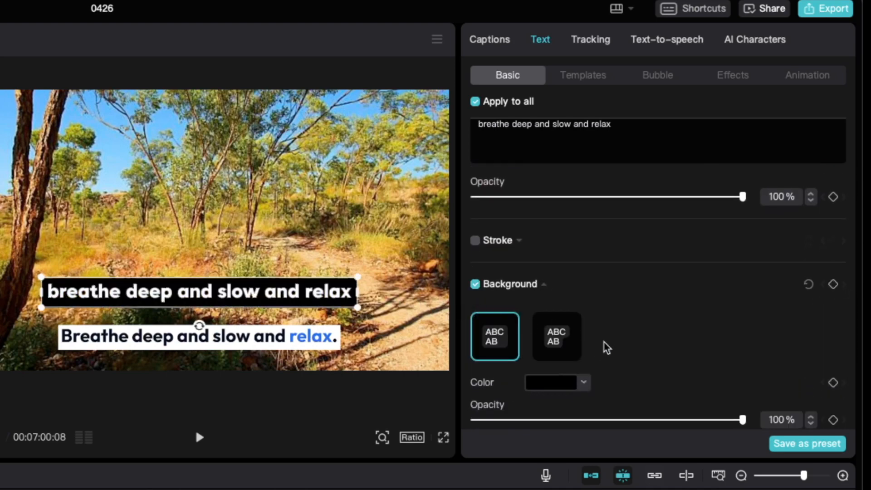
scroll(638, 334, down, 2)
scroll(638, 334, down, 2)
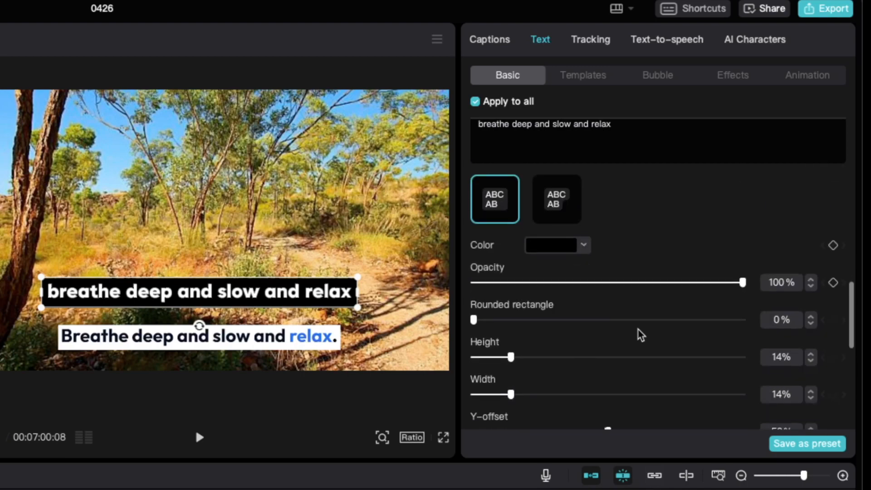
scroll(638, 335, up, 10)
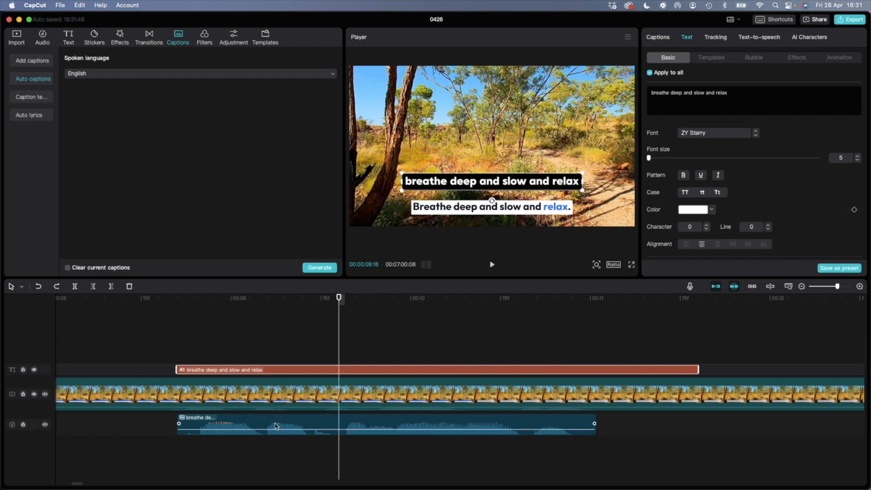
Add commas after "deep" and "slow" so the caption reads "breathe deep, and slow, and relax".
scroll(348, 300, right, 1)
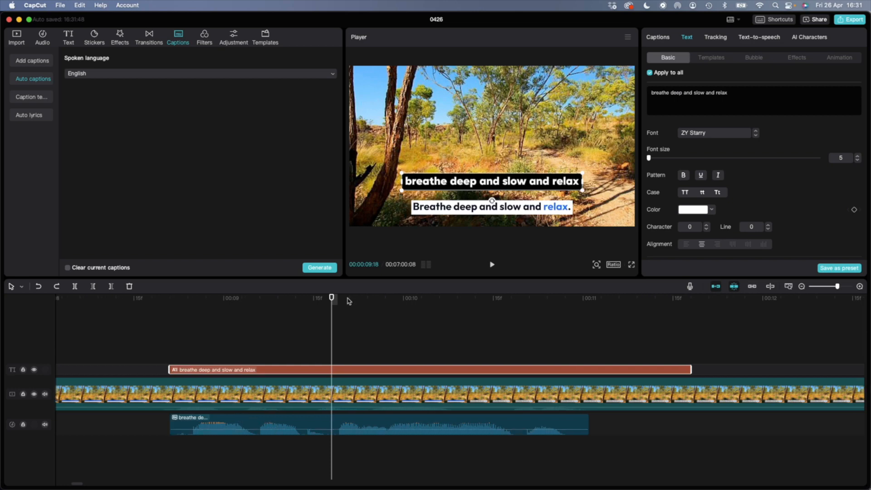
double_click(476, 183)
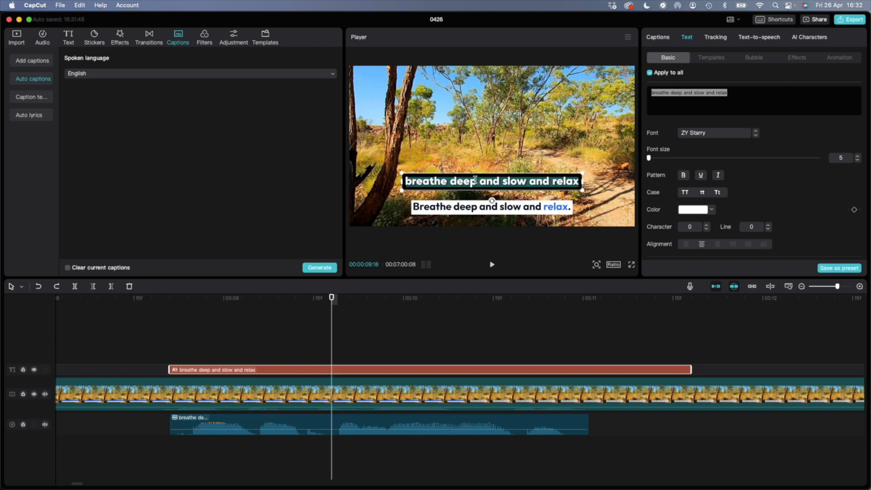
click(475, 180)
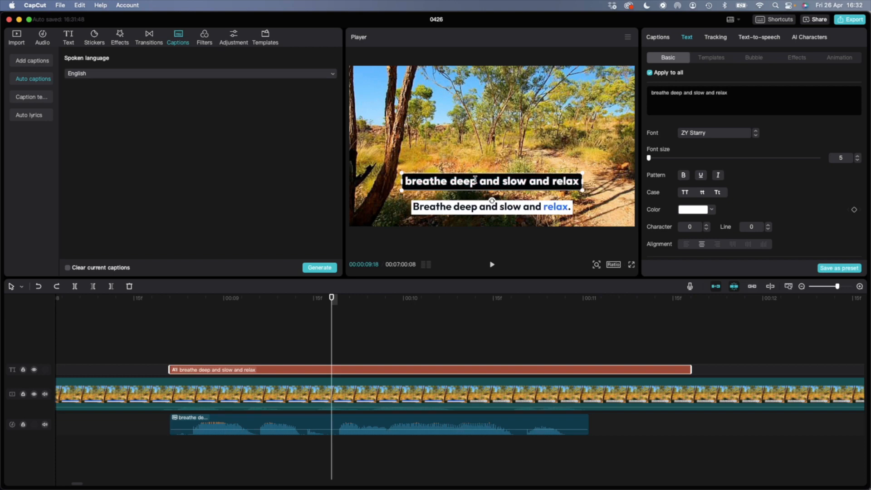
text(,)
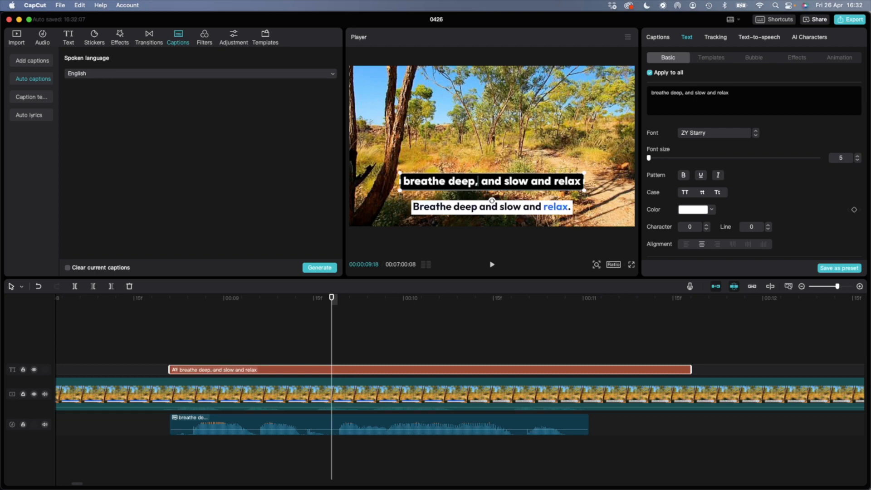
click(527, 181)
text(,)
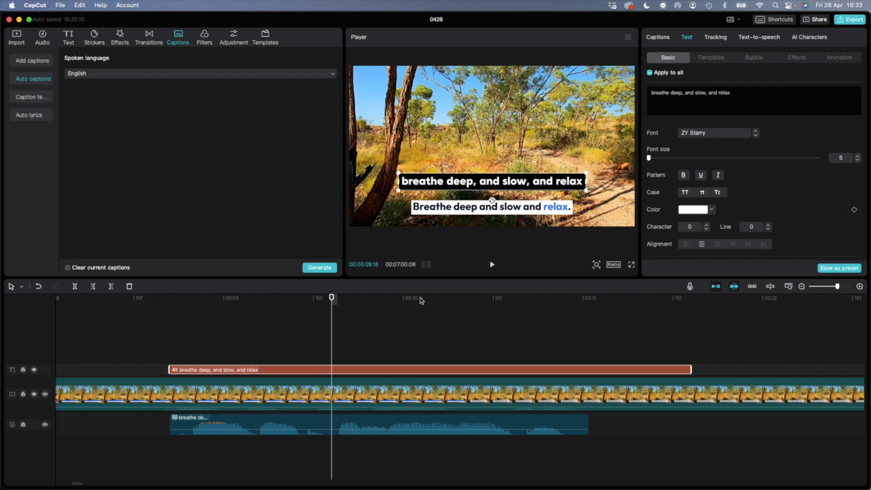
Generate new text-to-speech audio for the punctuated caption with the British Male voice.
click(764, 38)
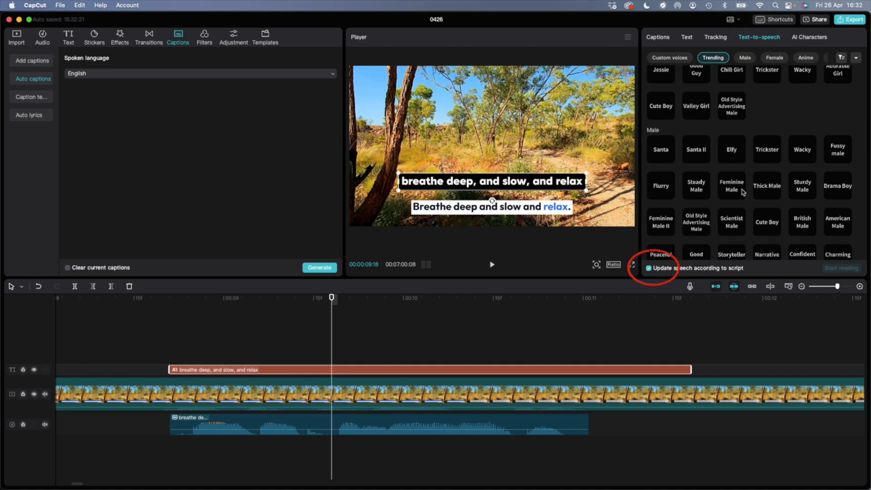
scroll(787, 187, down, 1)
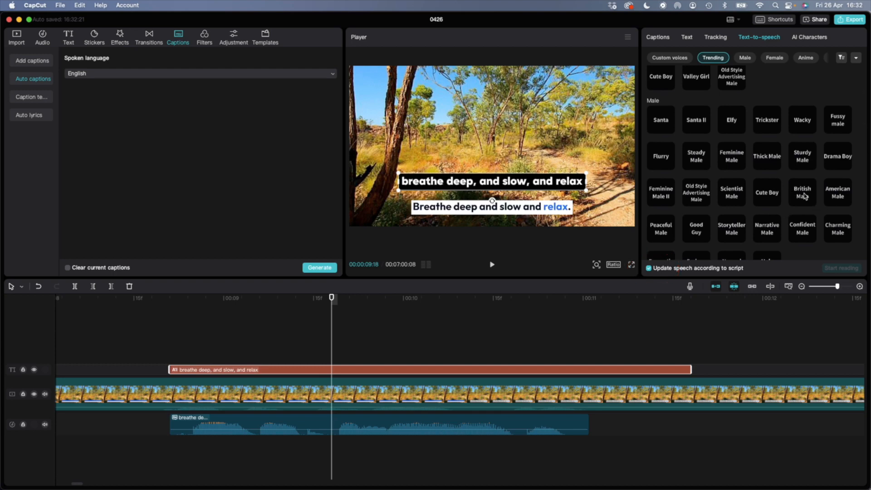
click(804, 196)
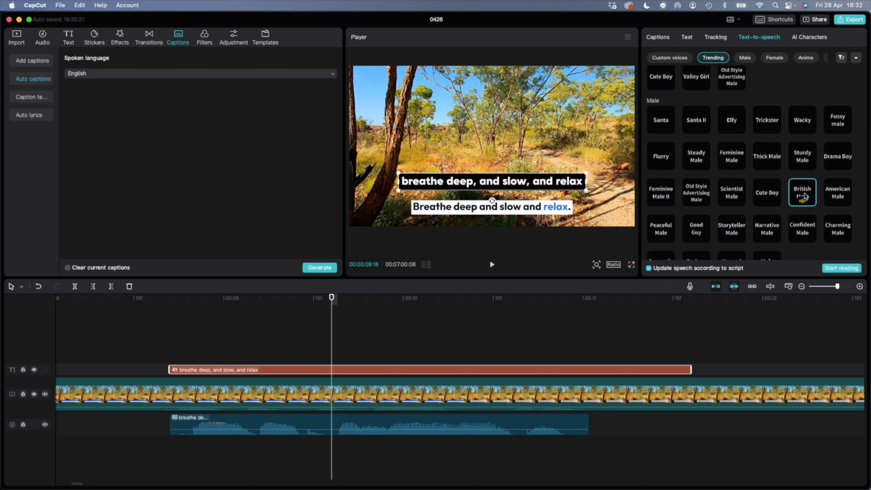
click(845, 268)
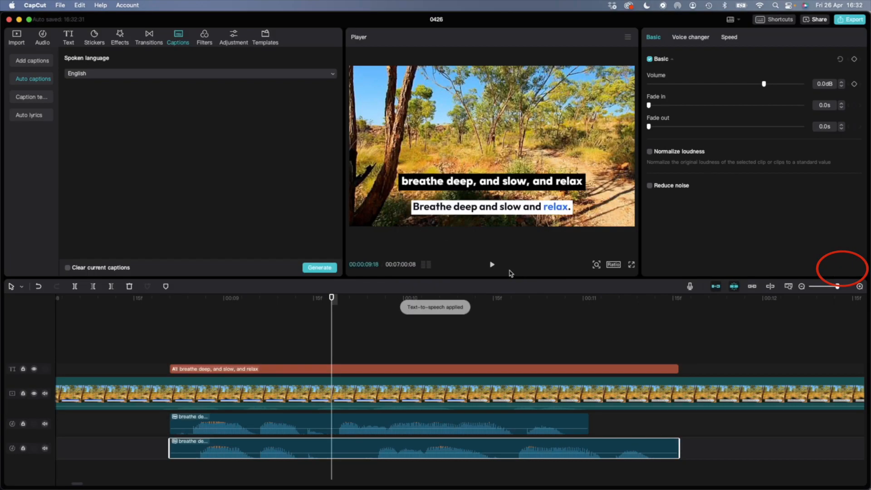
Play the section from just before the caption's start to hear the newly generated speech.
click(163, 300)
key(space)
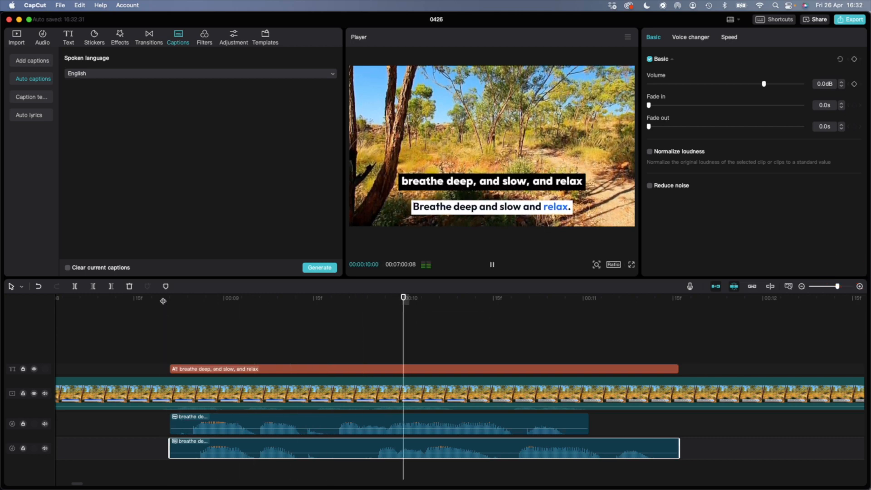
key(space)
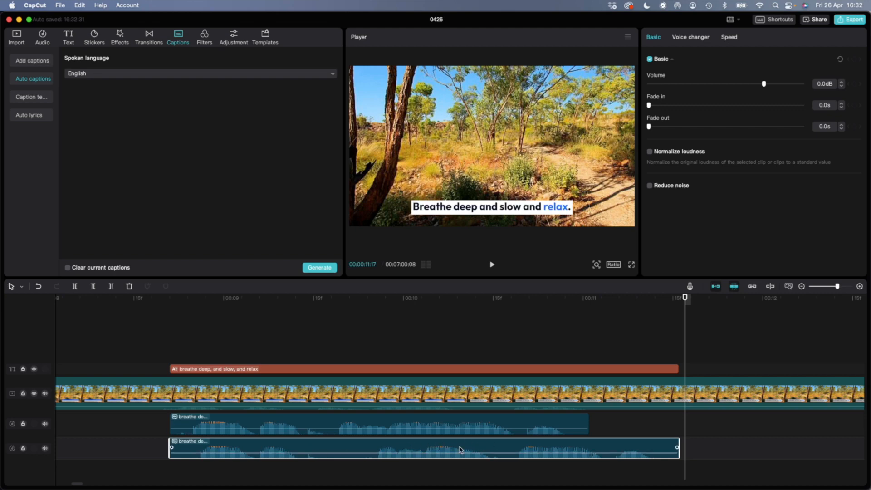
Delete the earlier, shorter speech clip and play the new one on its own from about 0:08.
click(411, 418)
key(Delete)
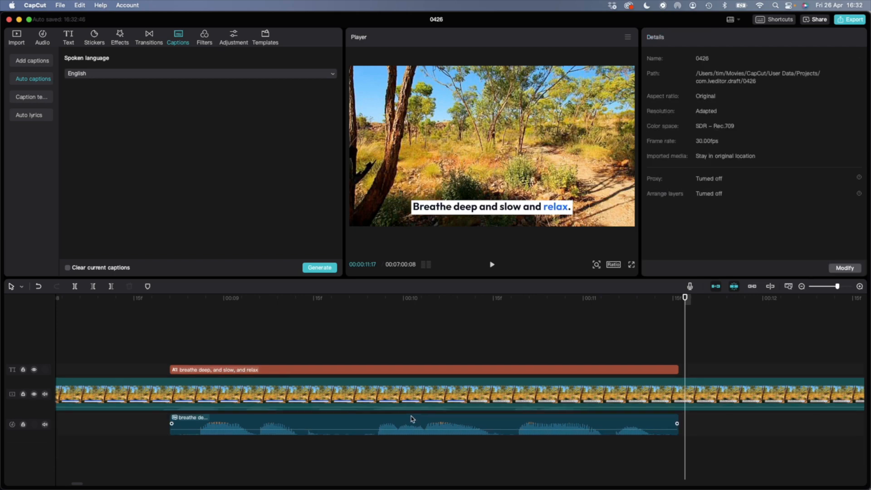
click(136, 297)
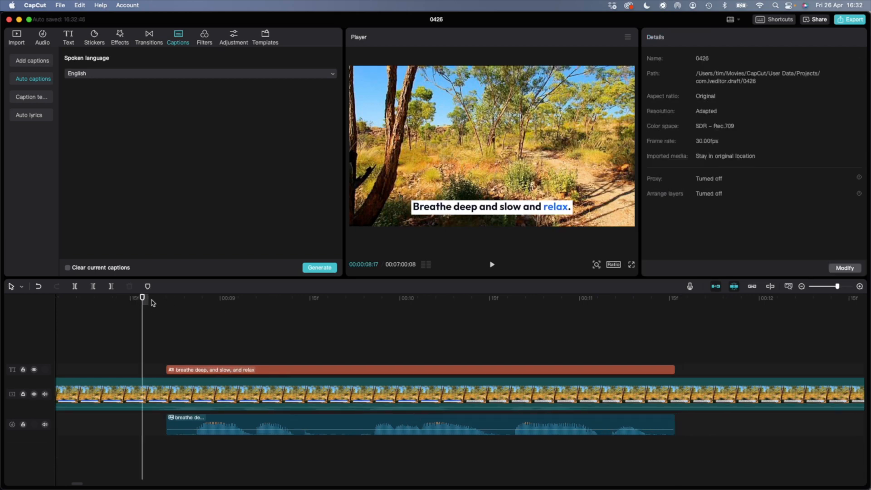
key(space)
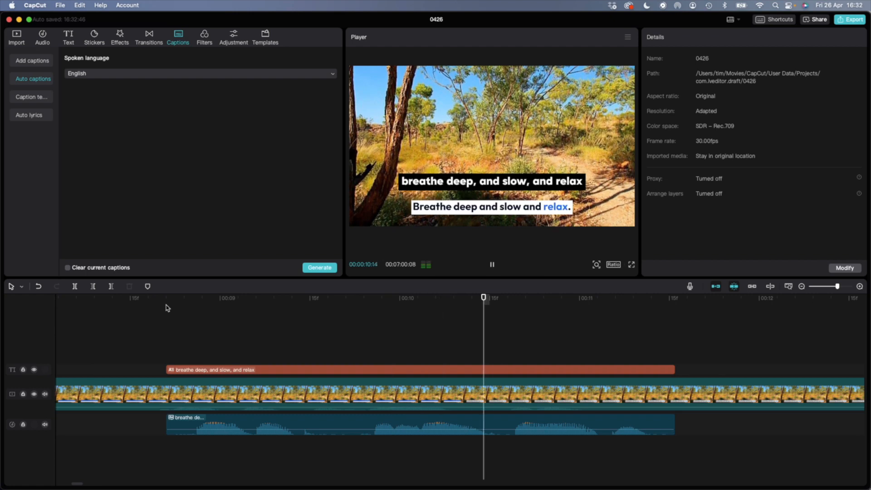
key(space)
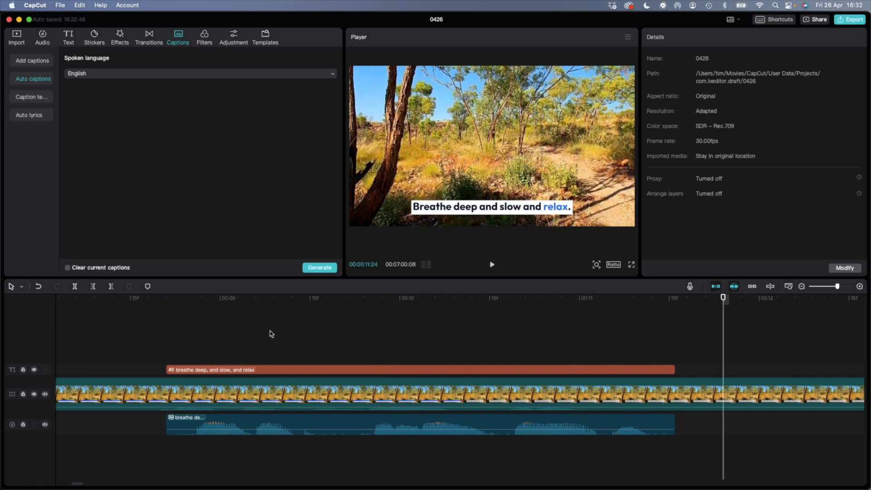
Look over the remaining captions along the timeline, past the one-minute mark, to see which still lack speech.
scroll(271, 334, right, 10)
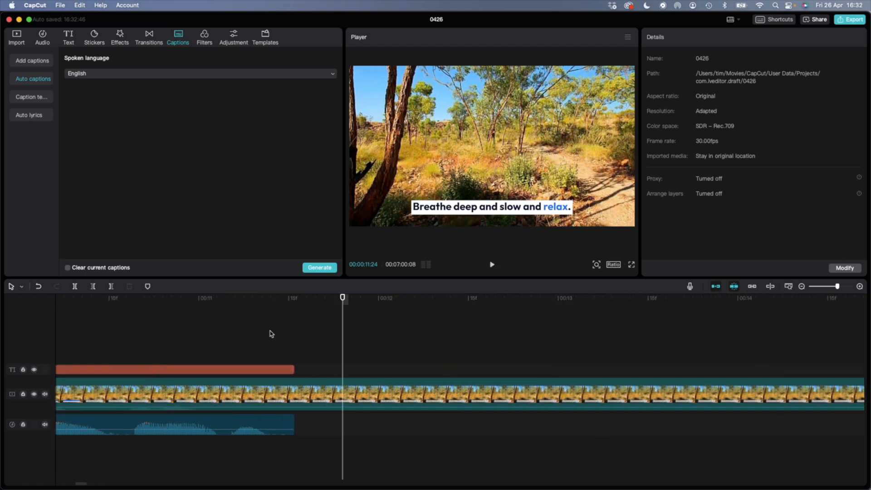
key(super+minus)
key(super+minus)
scroll(270, 334, right, 1)
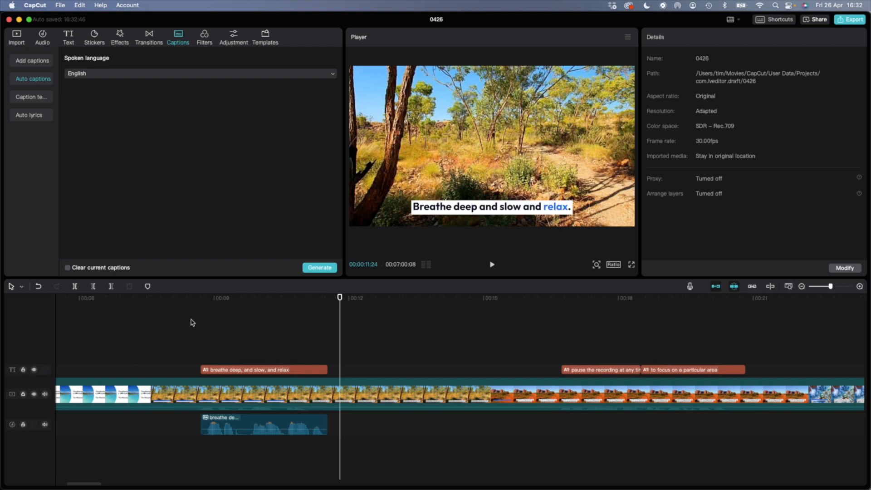
click(200, 305)
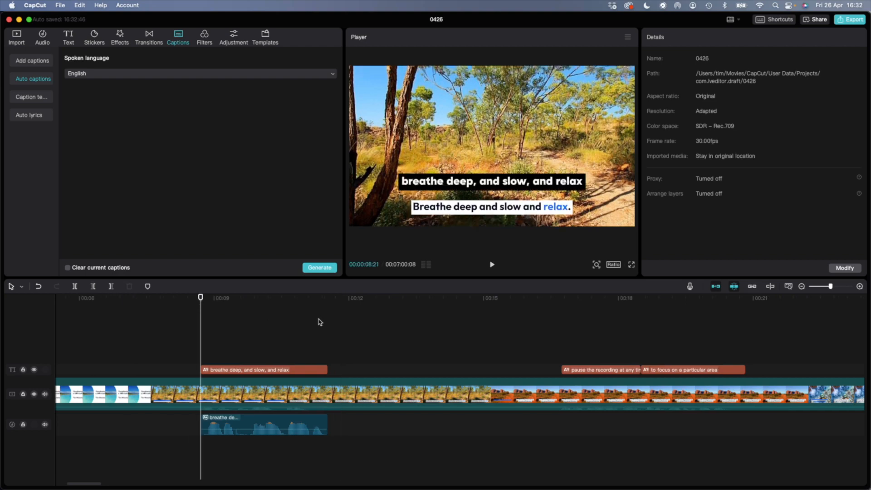
scroll(395, 324, right, 10)
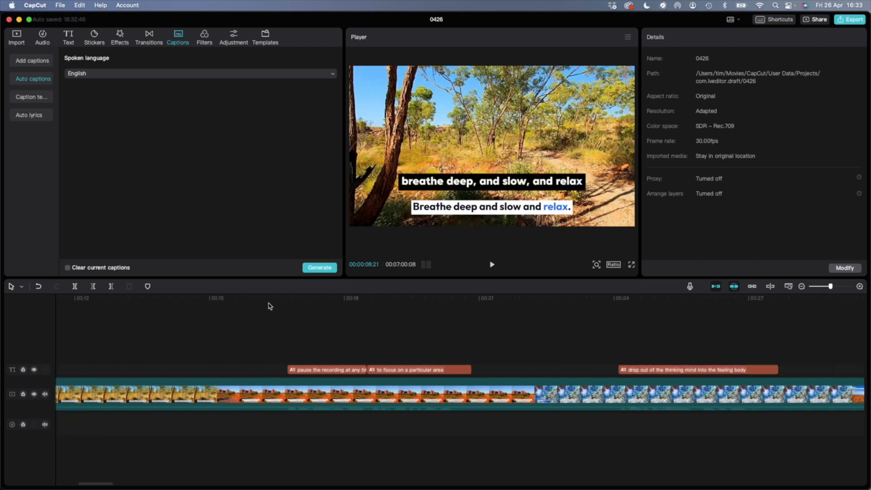
scroll(404, 303, down, 3)
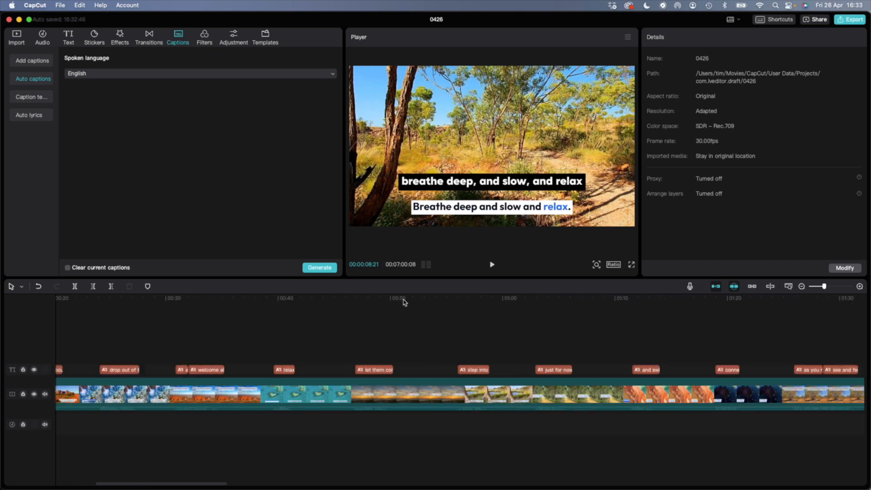
scroll(459, 349, right, 20)
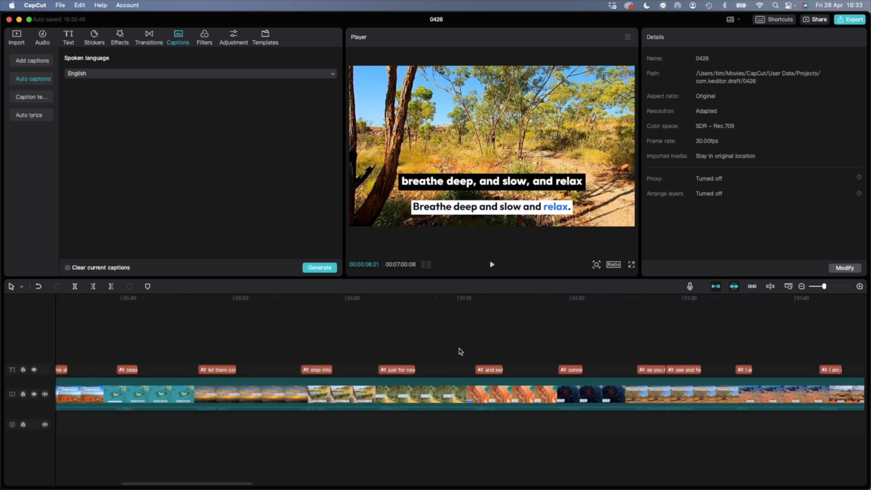
Look over the remaining captions up to about 4:10 and play the 65 kg weight affirmation from about 3:54.
scroll(461, 352, right, 12)
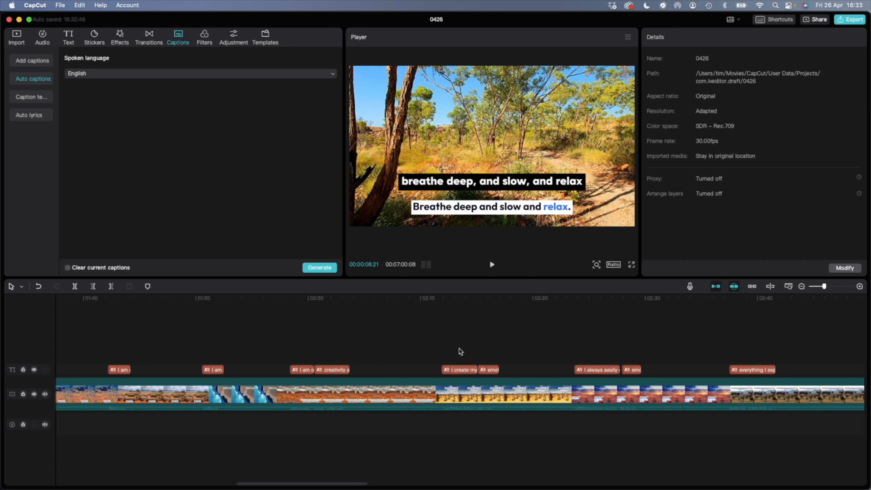
scroll(460, 352, right, 15)
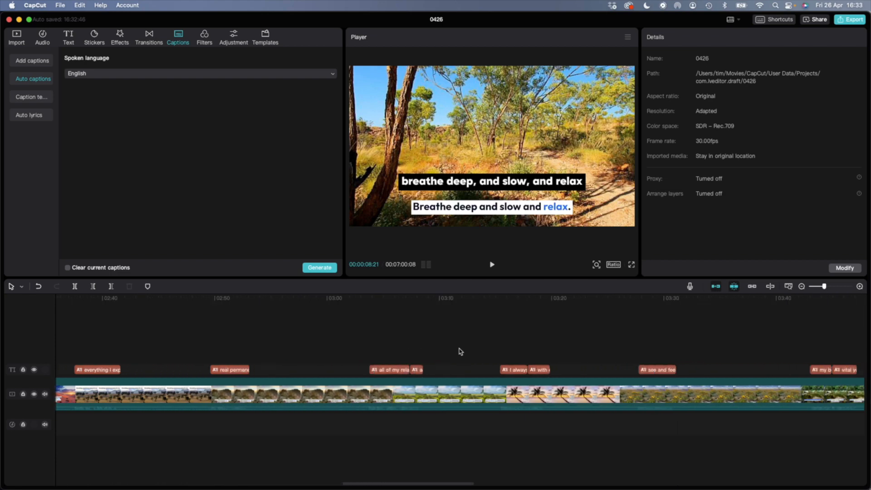
scroll(460, 351, right, 5)
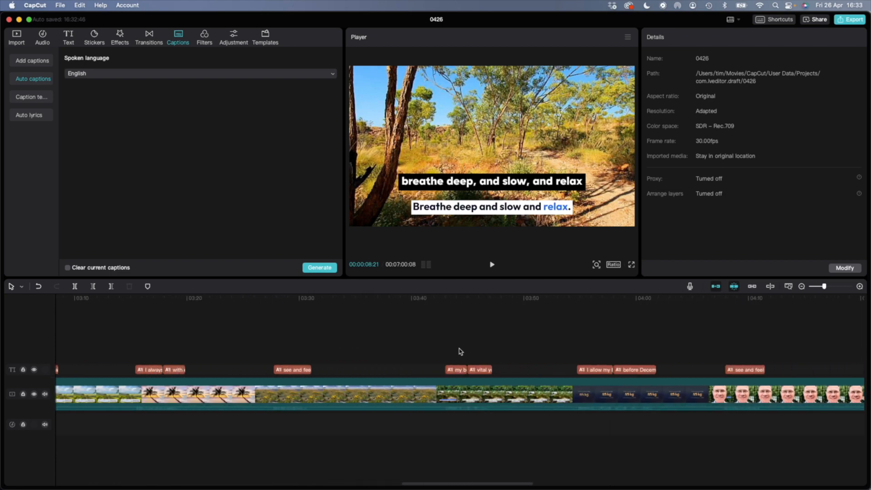
click(575, 299)
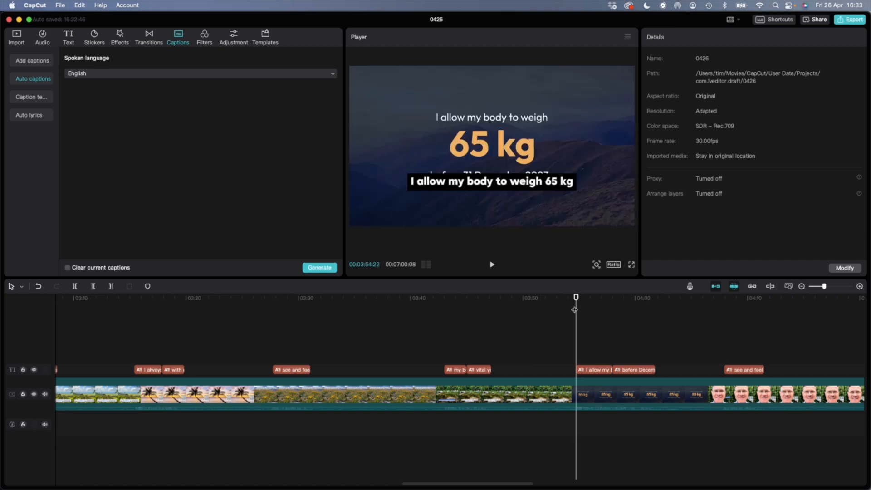
key(space)
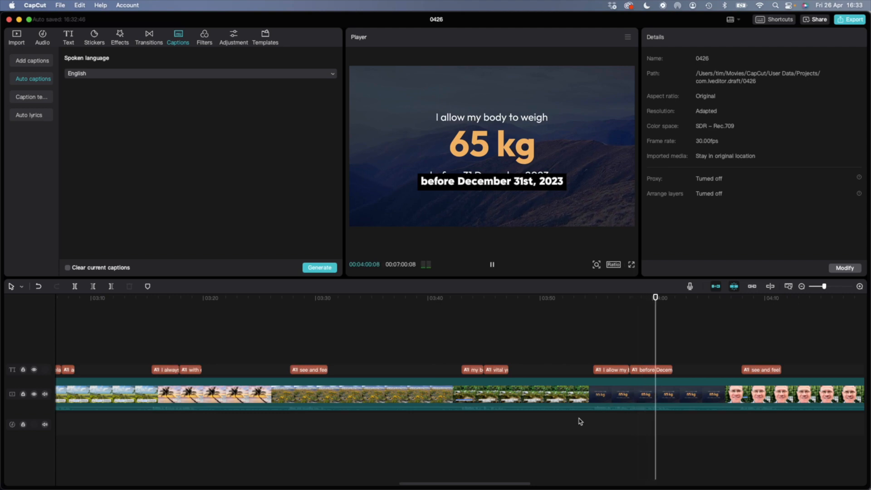
key(space)
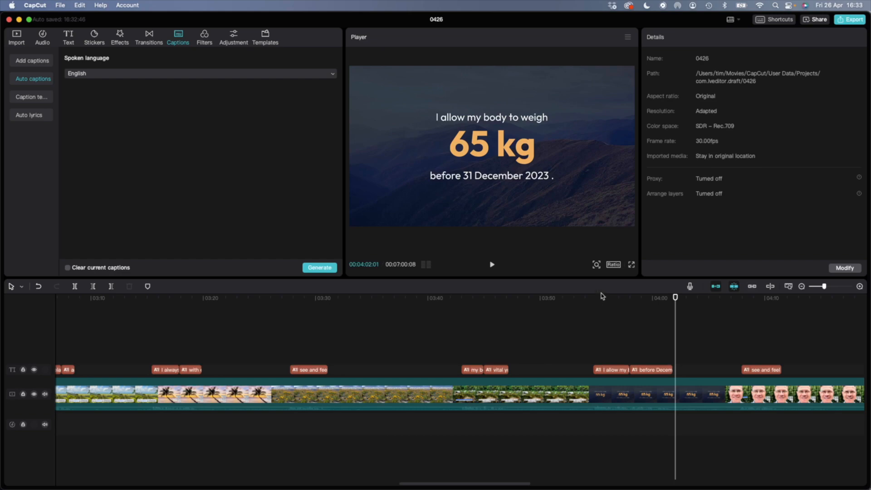
Change the caption "before December 31st, 2023" to read "before June 30, 2024".
click(648, 303)
click(659, 372)
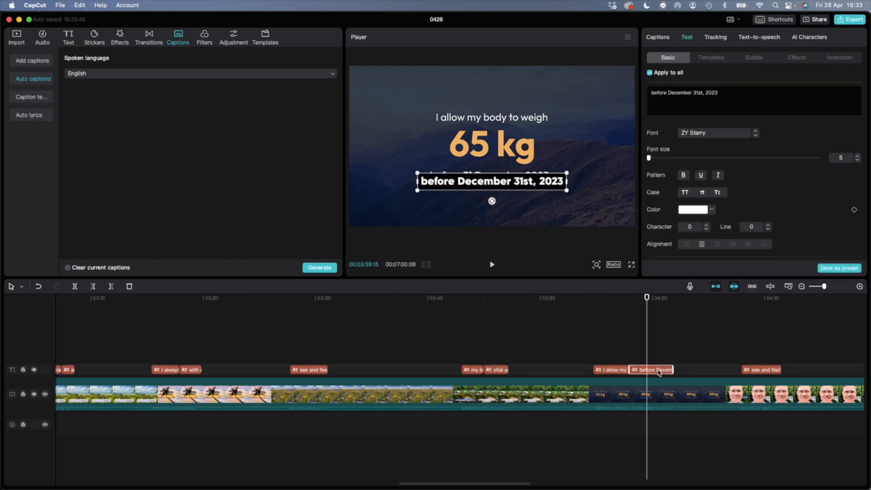
double_click(493, 181)
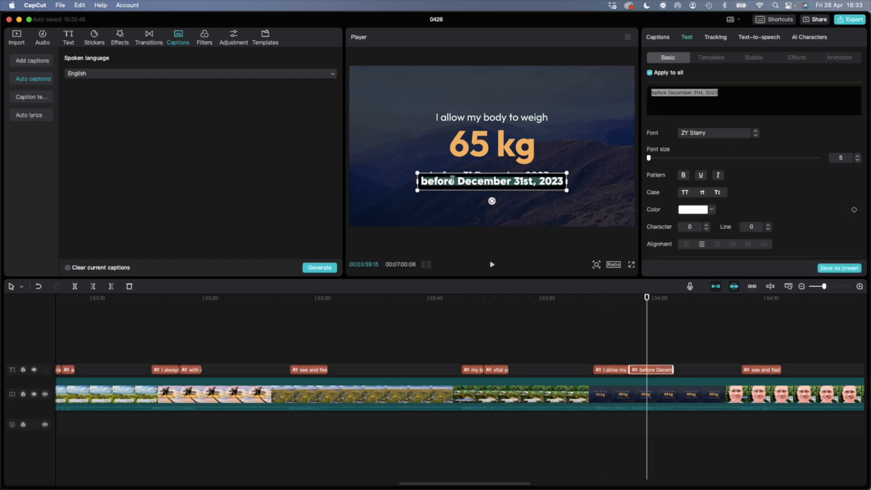
drag(457, 180, 509, 179)
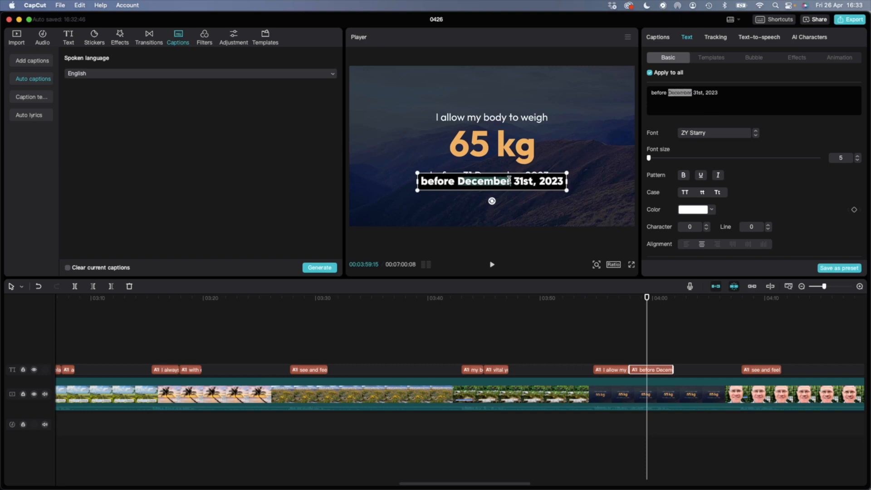
text(June 30)
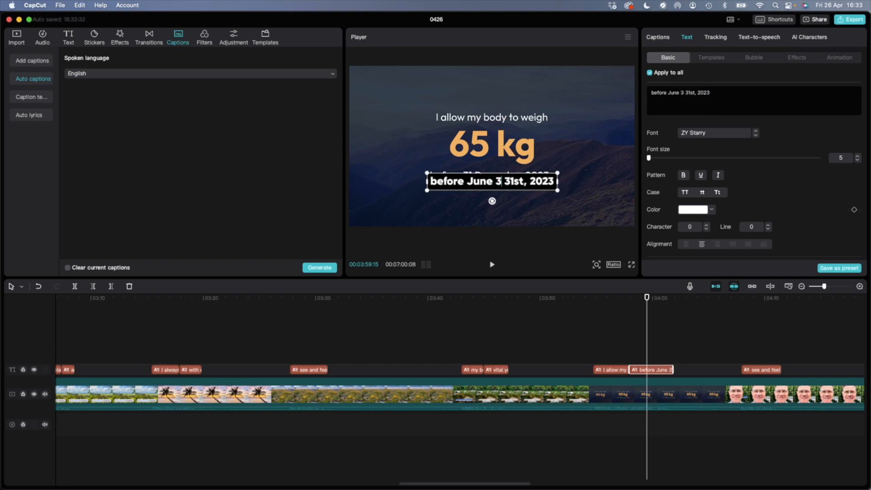
key(Delete)
key(Delete)
key(Delete)
key(Delete)
key(Delete)
key(Delete)
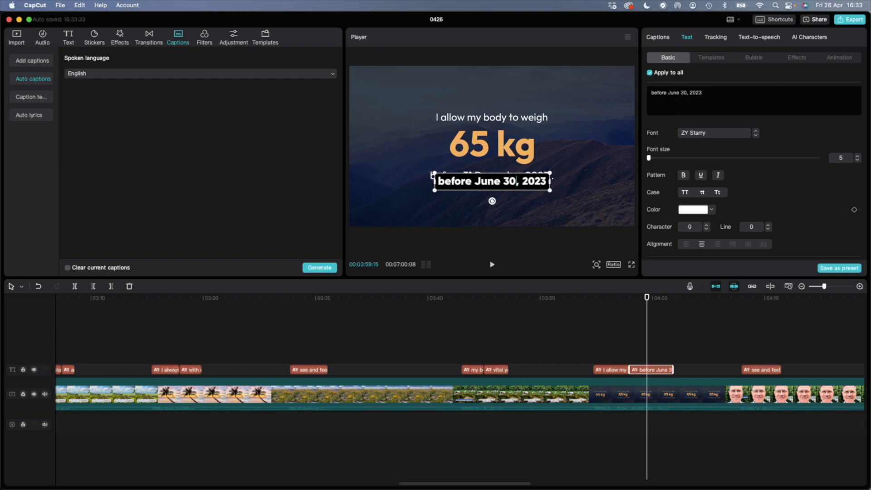
text(,)
key(BackSpace)
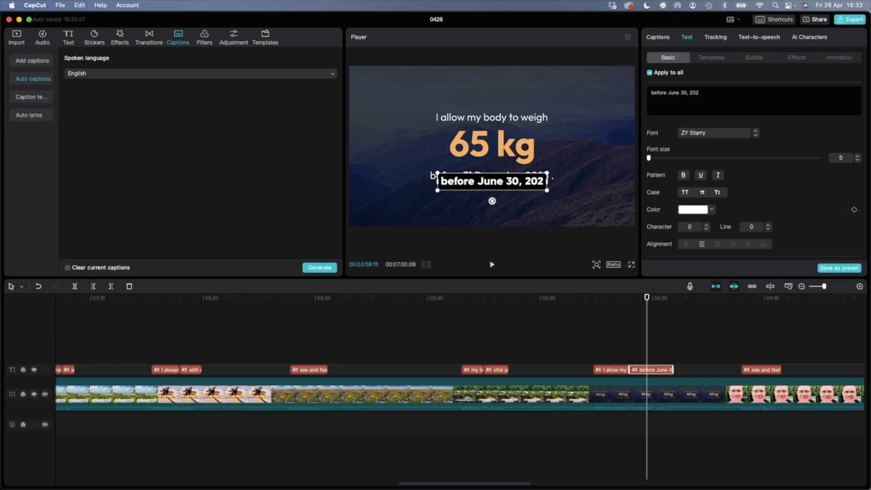
text(4)
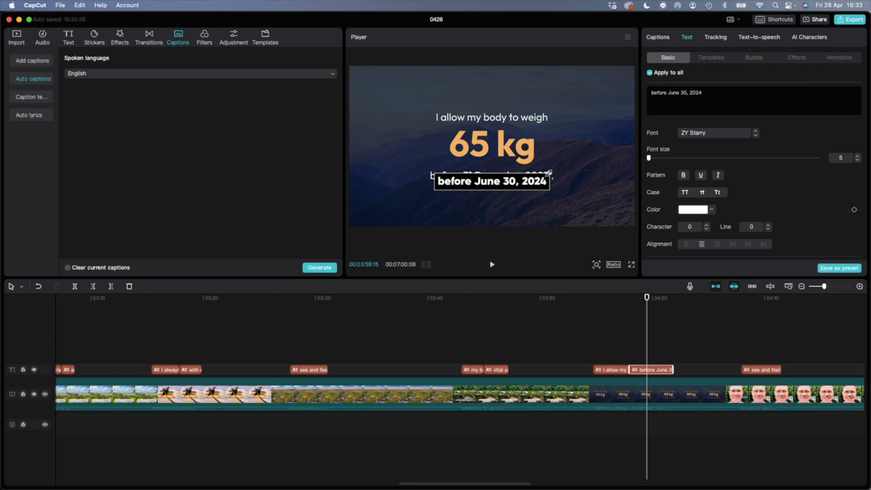
click(497, 181)
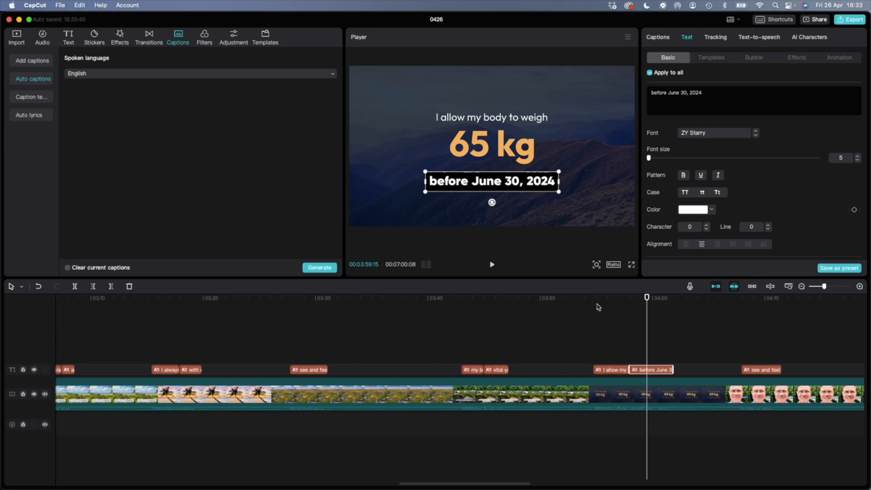
Generate text-to-speech audio for the "I allow my body to weigh 65 kg" caption with the British Male voice.
click(611, 370)
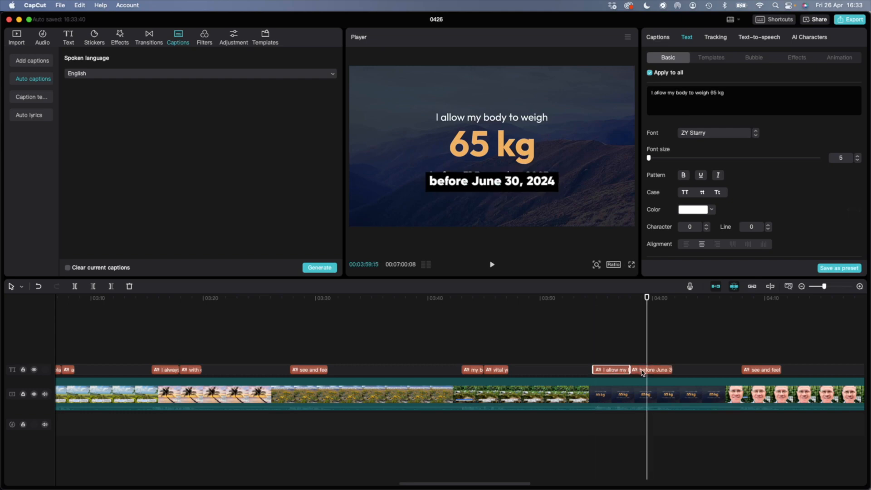
click(642, 370)
click(608, 371)
click(759, 38)
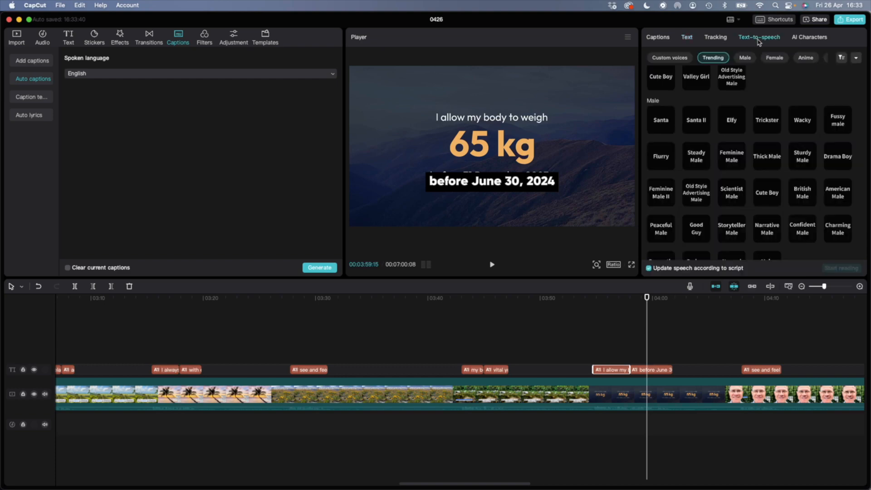
click(801, 195)
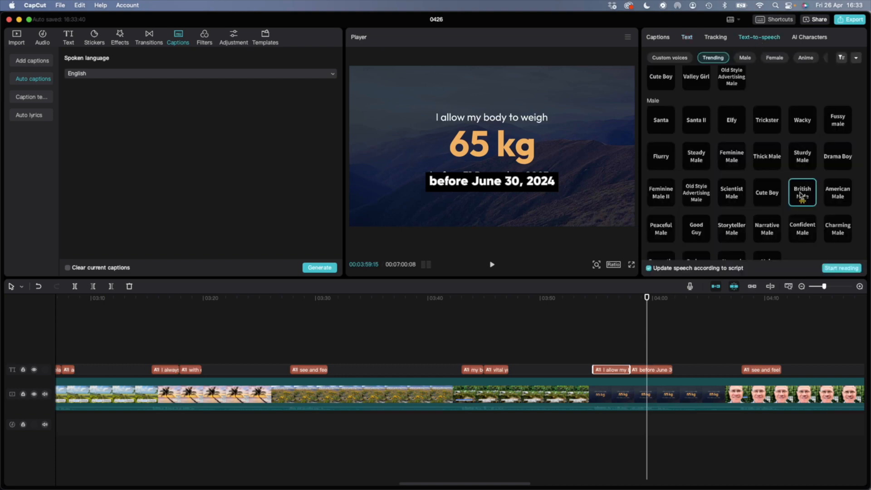
click(840, 268)
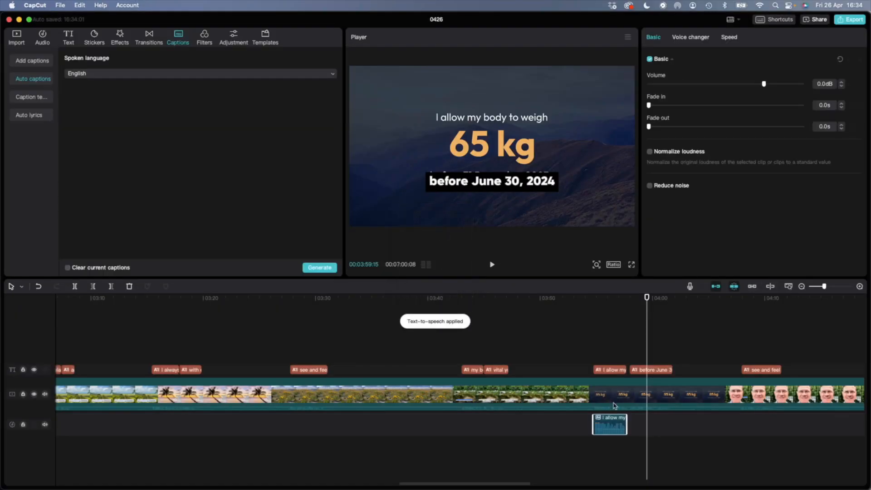
Generate text-to-speech audio for the "before June 30, 2024" caption with the British Male voice.
click(649, 371)
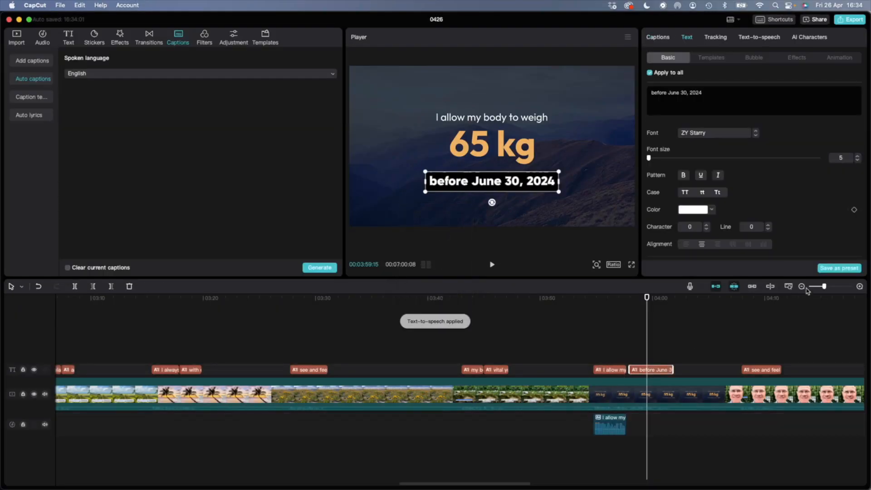
click(759, 38)
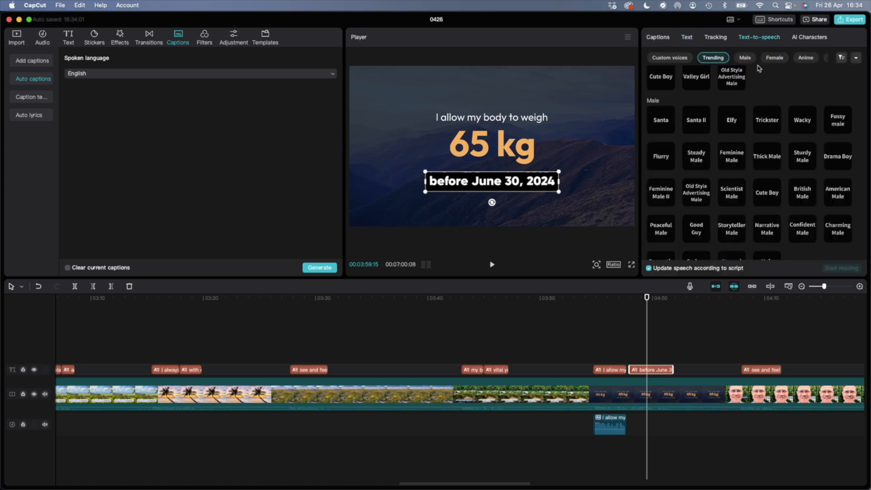
click(802, 193)
click(841, 268)
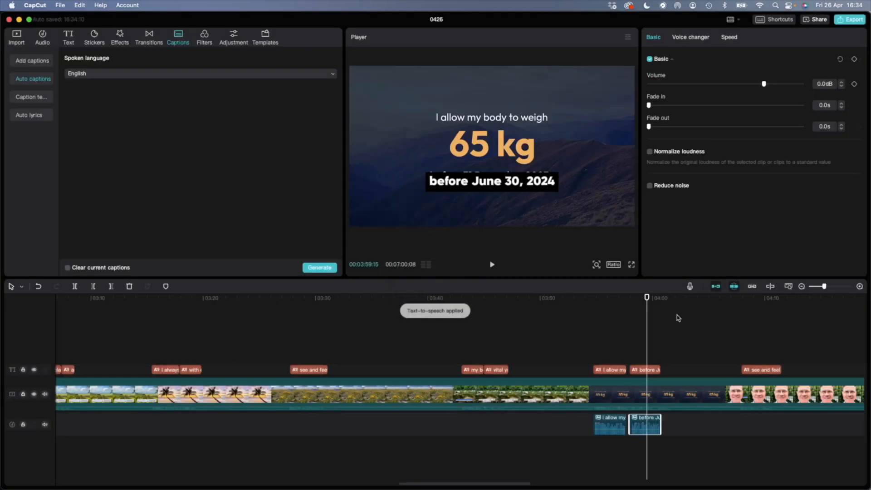
Play the weight affirmation from just before its first caption to hear both new speech clips.
click(588, 297)
key(space)
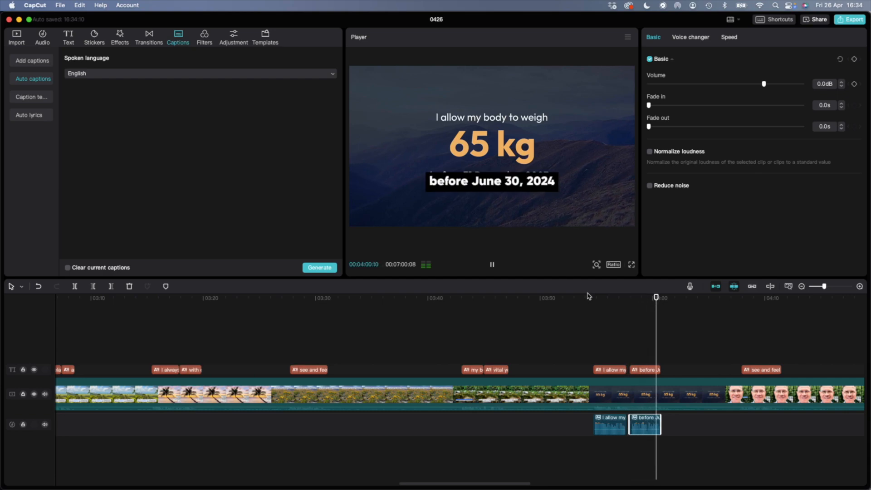
key(space)
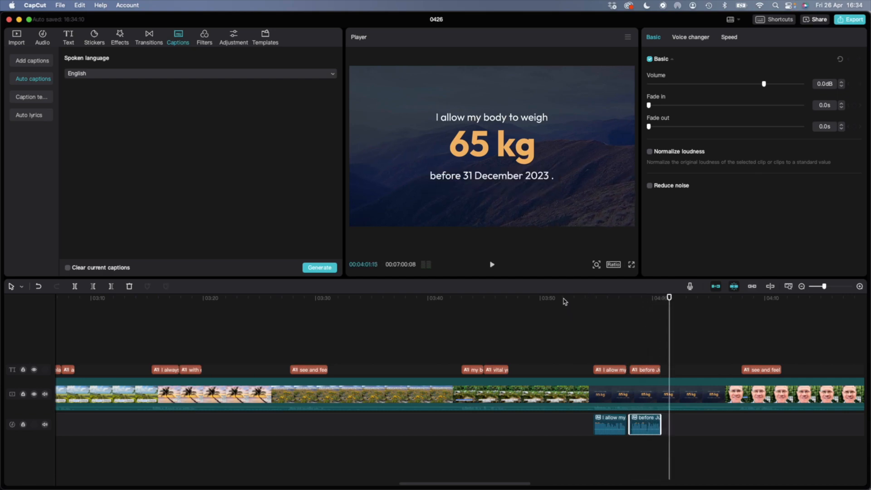
Generate British Male speech for all the captions between about 0:30 and 3:30 in one batch.
click(568, 300)
key(super+minus)
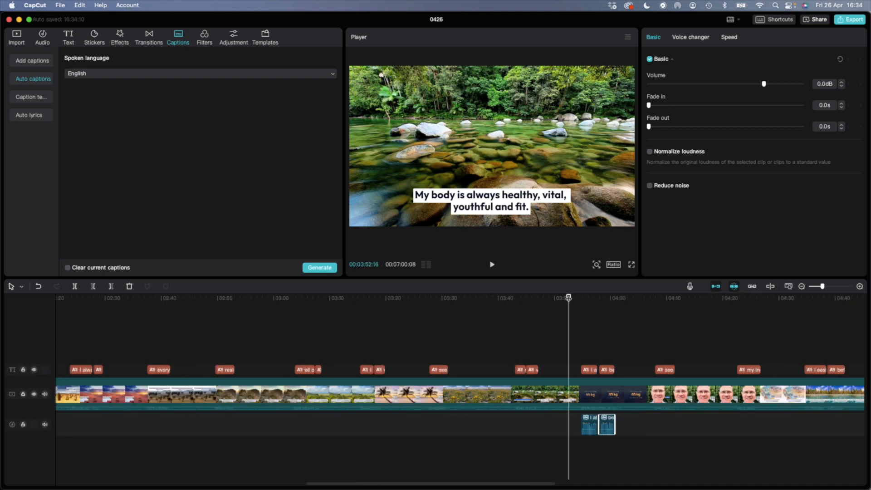
key(super+minus)
key(super+minus)
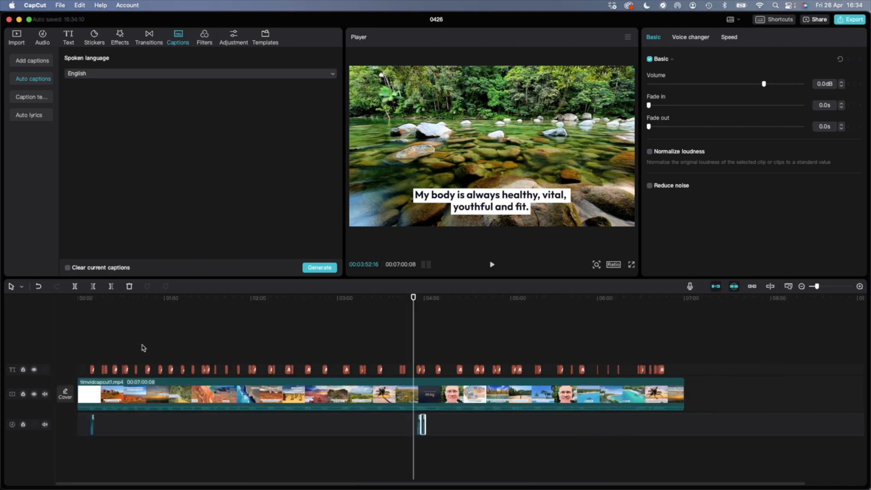
drag(124, 349, 387, 374)
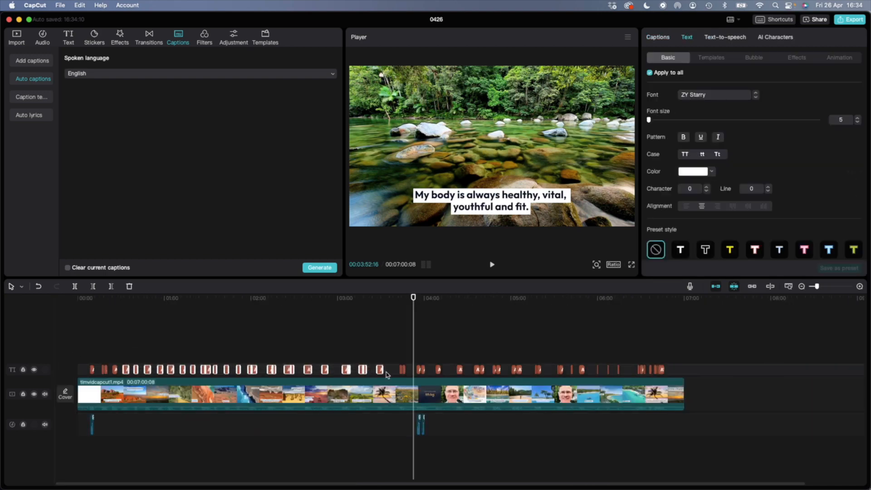
click(736, 36)
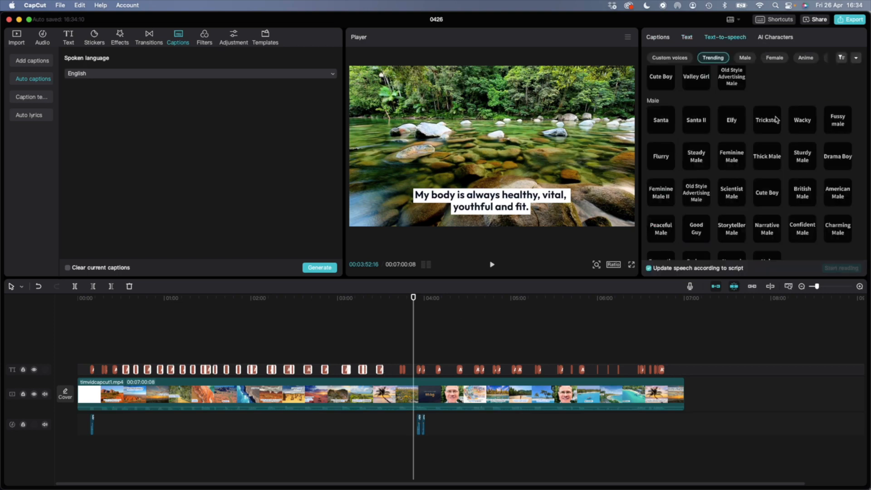
click(806, 194)
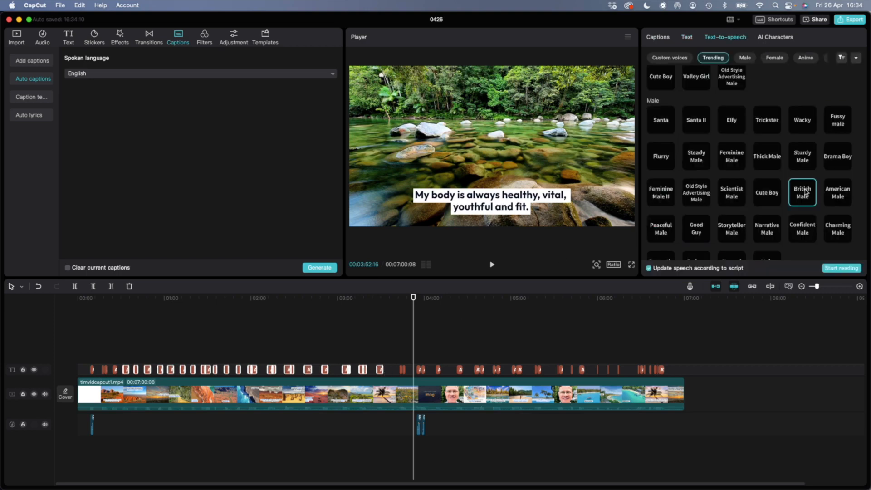
click(843, 269)
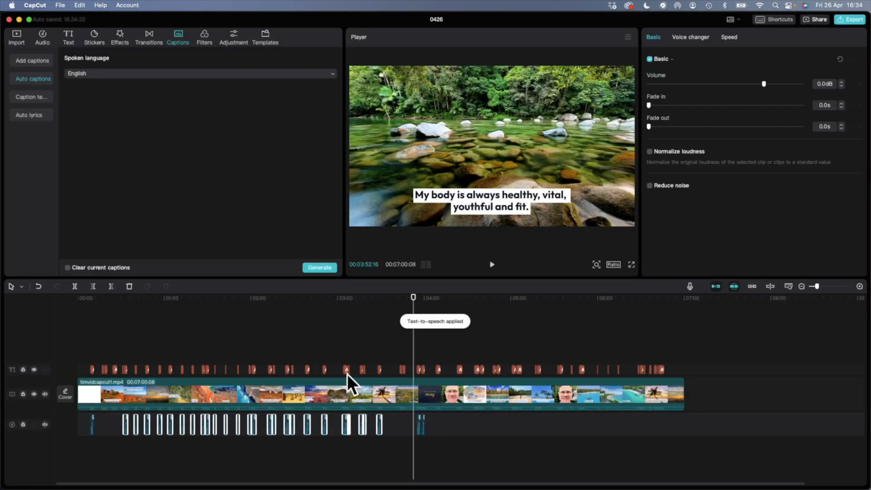
Turn the main video clip's original audio level all the way down on the timeline.
click(385, 300)
scroll(385, 303, up, 4)
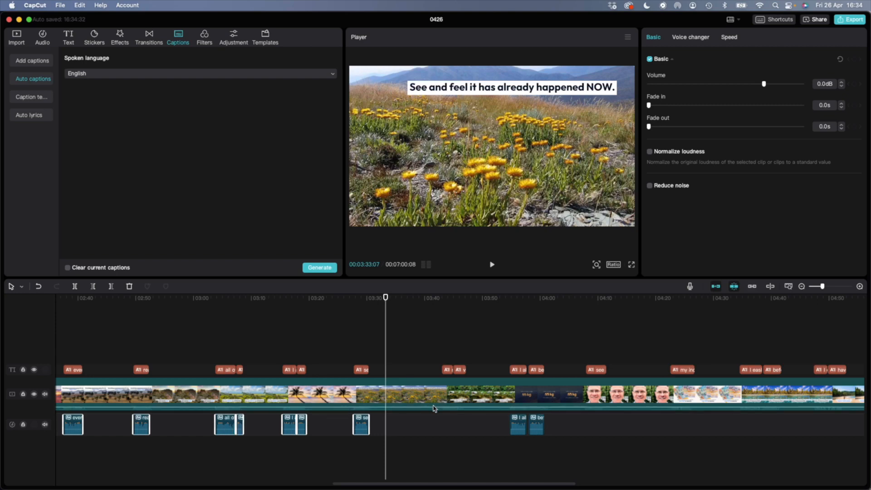
scroll(433, 407, left, 2)
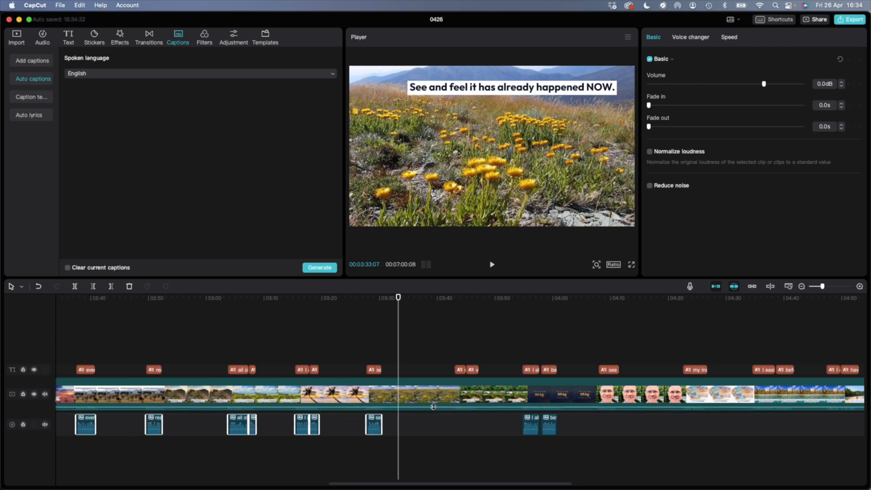
drag(433, 407, 435, 418)
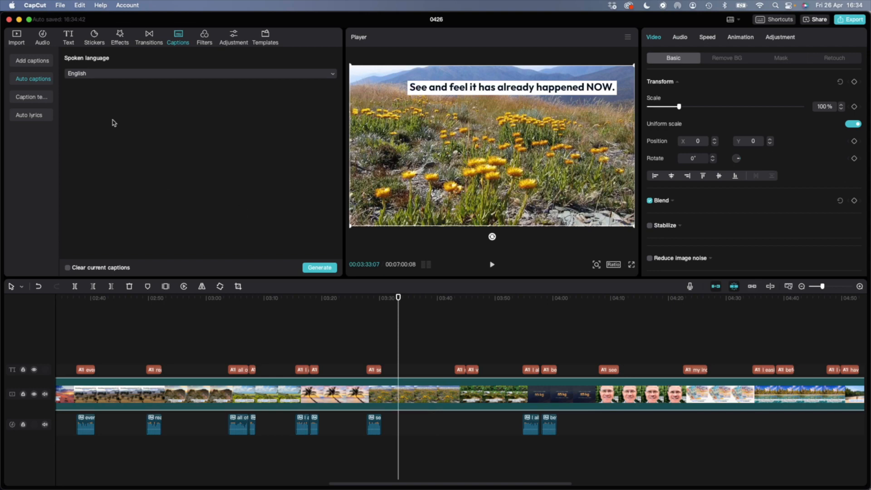
Add MA_RingSound_HealingInHeavens_Main.wav as a music track below the speech clips and align it with the start of the timeline.
click(17, 36)
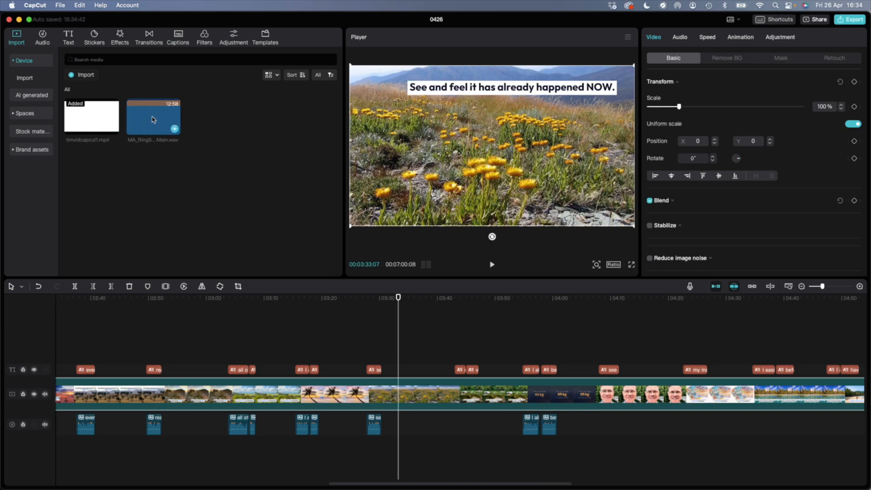
drag(152, 119, 57, 460)
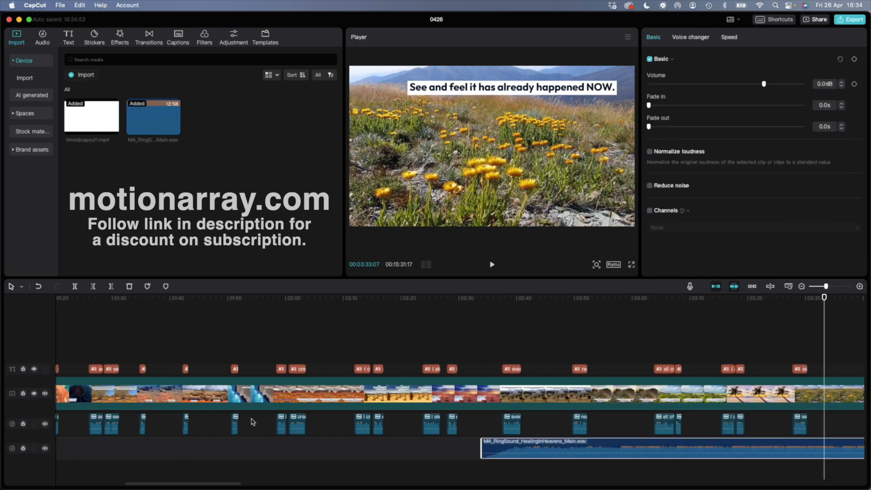
key(shift+z)
drag(226, 448, 128, 450)
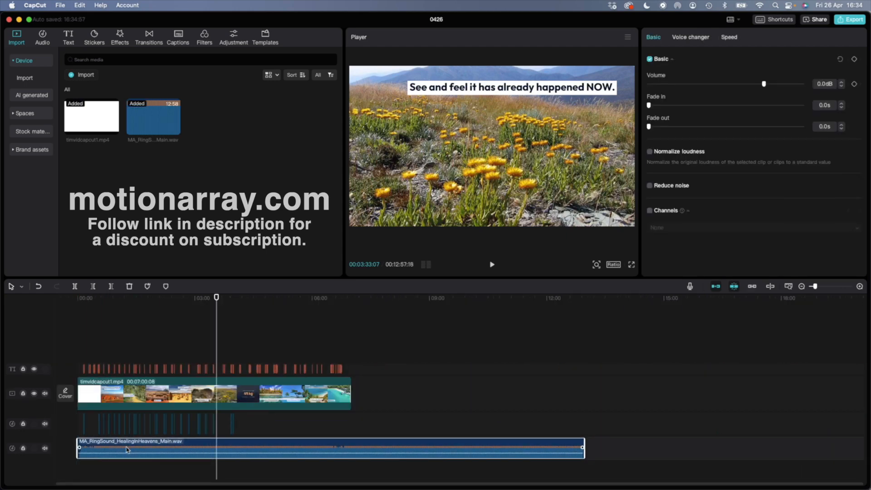
Lower the volume of the MA_RingSound_HealingInHeavens_Main.wav music clip to -3.1 dB on the timeline.
key(super+equal)
key(super+equal)
key(super+equal)
key(Home)
key(super+minus)
key(super+minus)
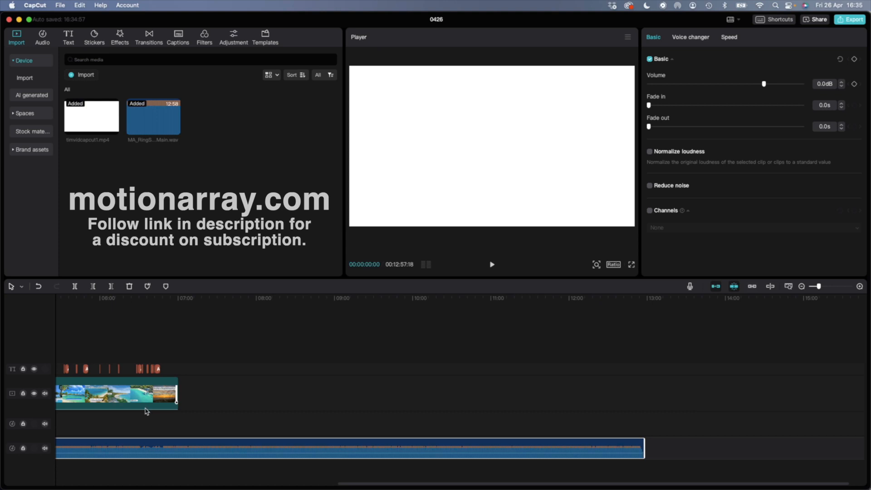
scroll(146, 411, up, 10)
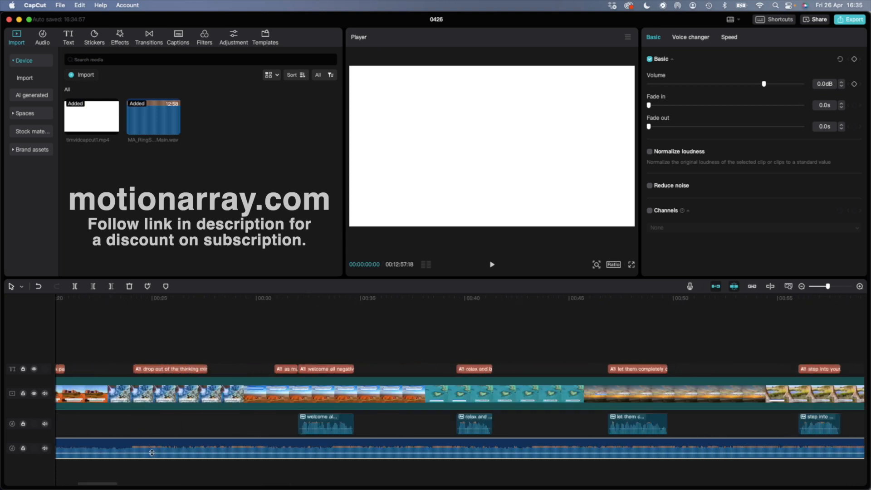
drag(151, 453, 151, 455)
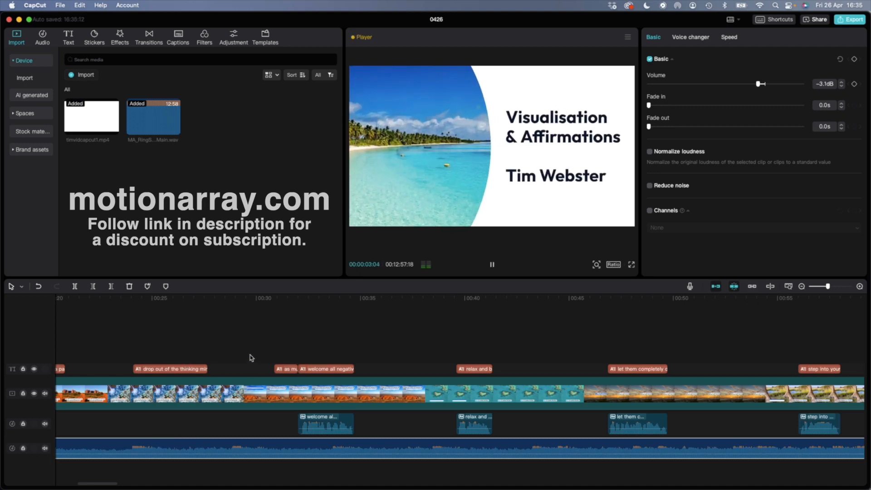
Play the video from the start through the "breathe deep, and slow, and relax" caption to judge music against speech.
key(super+minus)
key(super+minus)
key(super+minus)
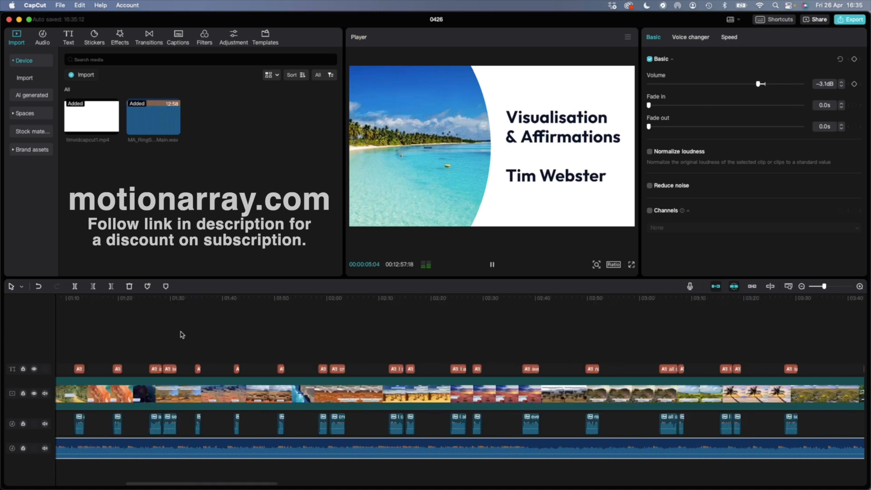
key(super+equal)
key(super+equal)
key(super+equal)
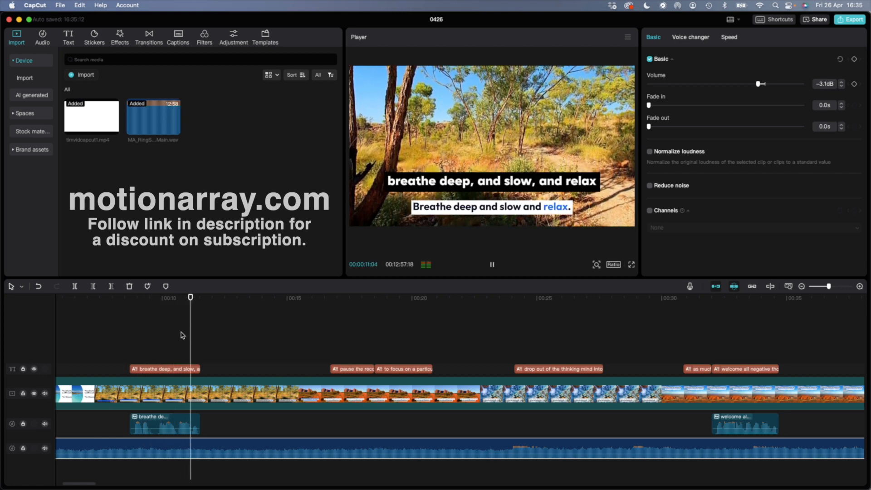
key(space)
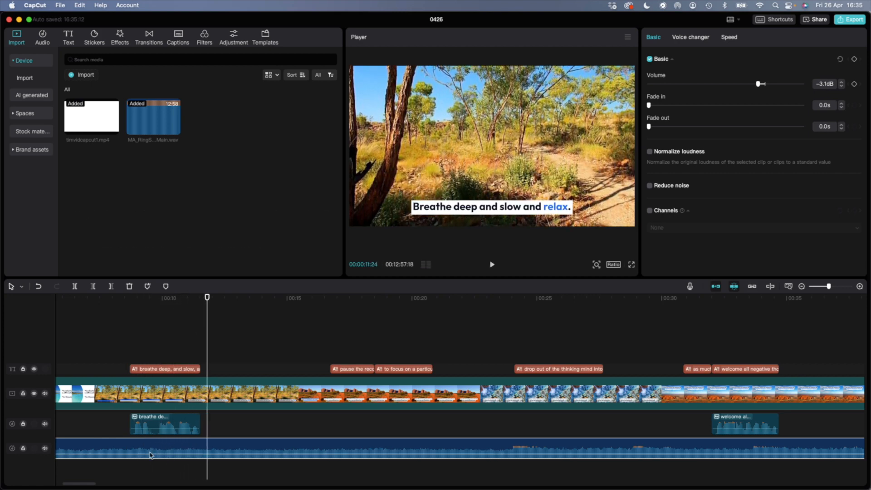
Lower the music clip's volume to -9.5 dB and replay the "breathe deep, and slow, and relax" speech over it.
drag(150, 453, 149, 455)
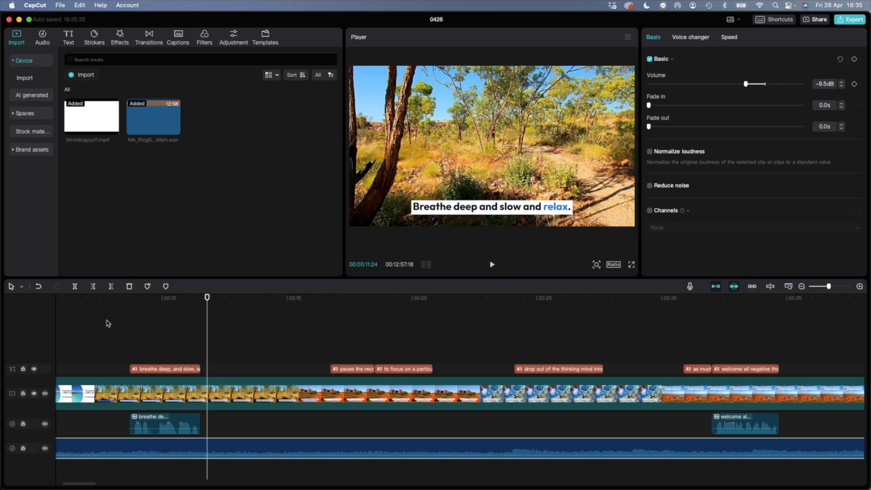
click(119, 298)
key(space)
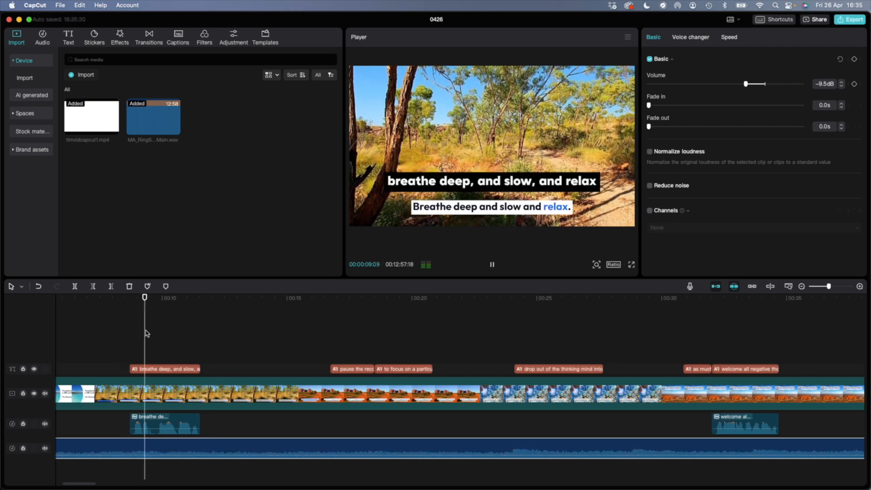
scroll(146, 330, right, 1)
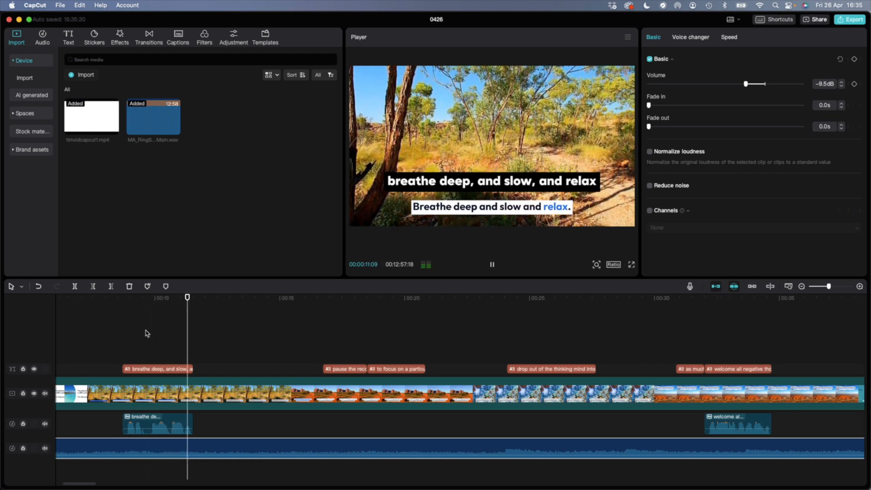
key(space)
Trim the end of the music clip back to the end of the main video clip.
scroll(327, 433, right, 5)
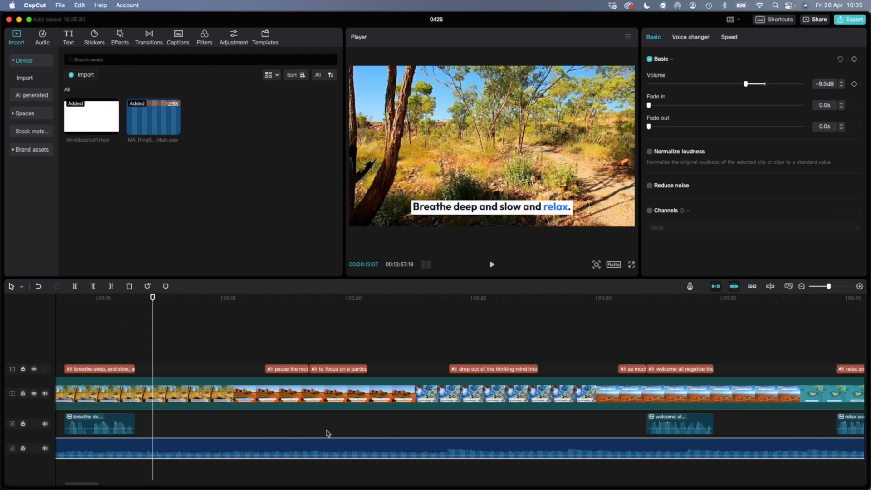
scroll(327, 433, right, 20)
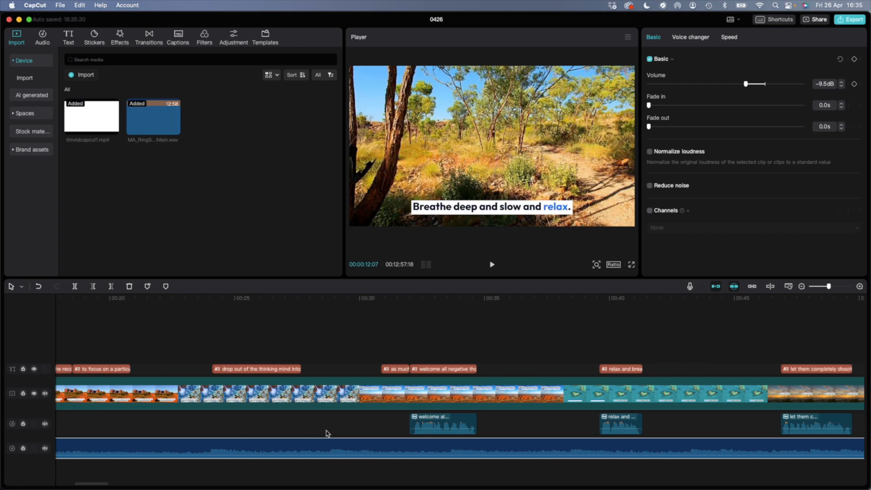
key(shift+z)
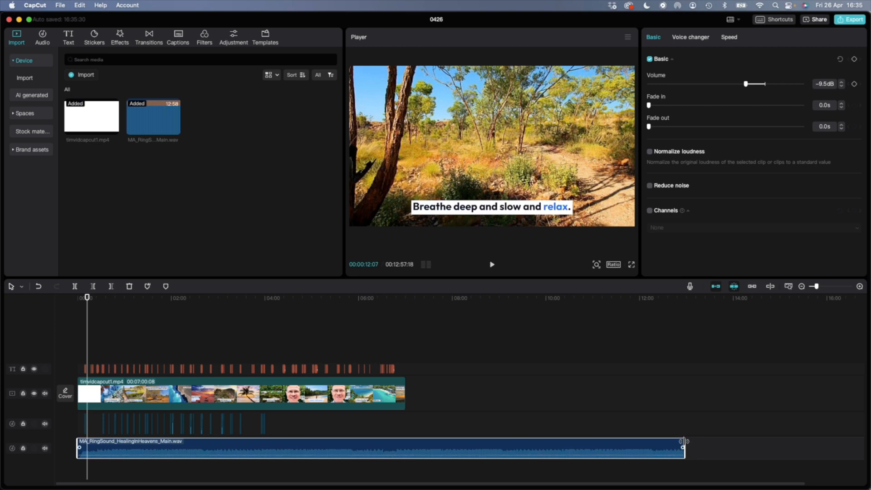
drag(684, 447, 404, 448)
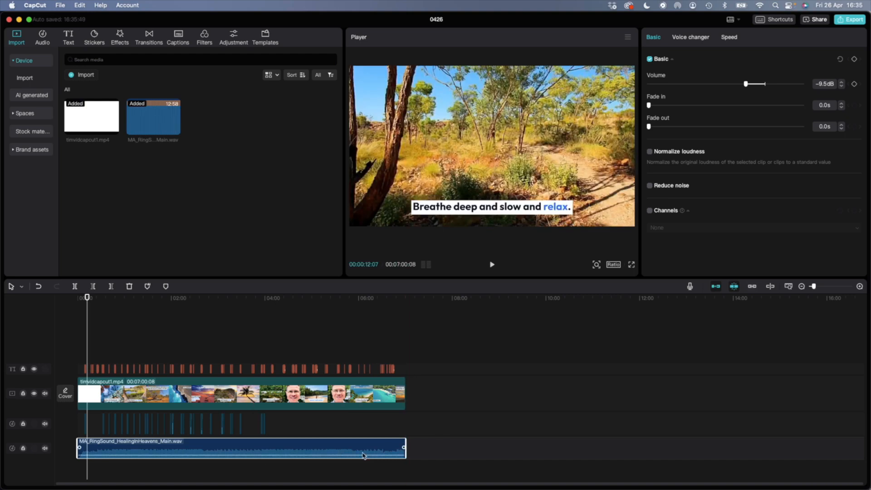
Add a 0.8 s fade-out at the end of the music clip.
click(401, 448)
key(super+equal)
key(super+equal)
key(super+equal)
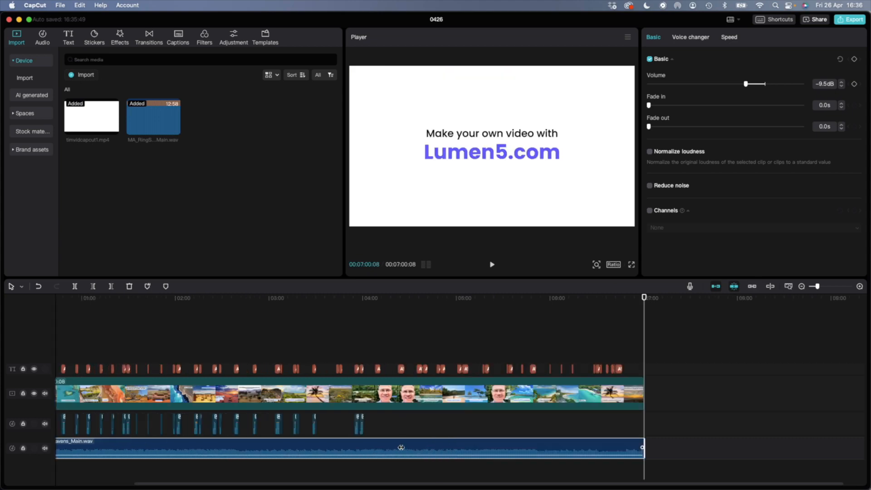
scroll(555, 418, left, 1)
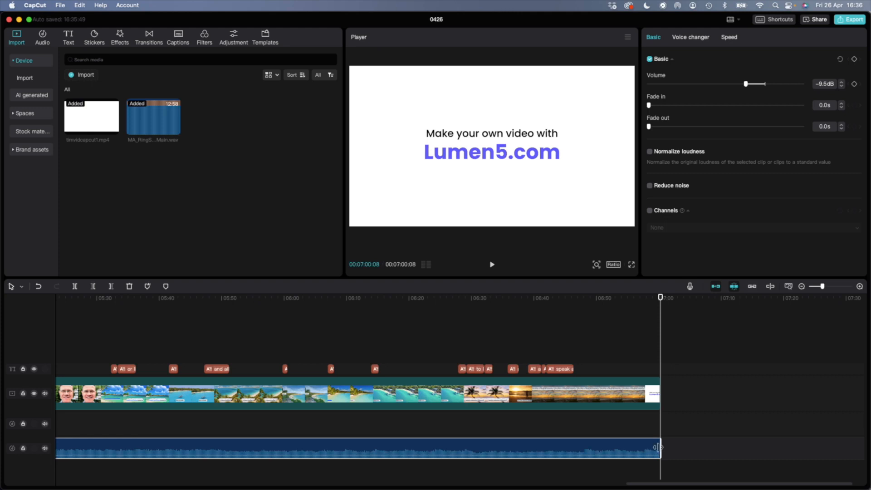
scroll(659, 448, up, 5)
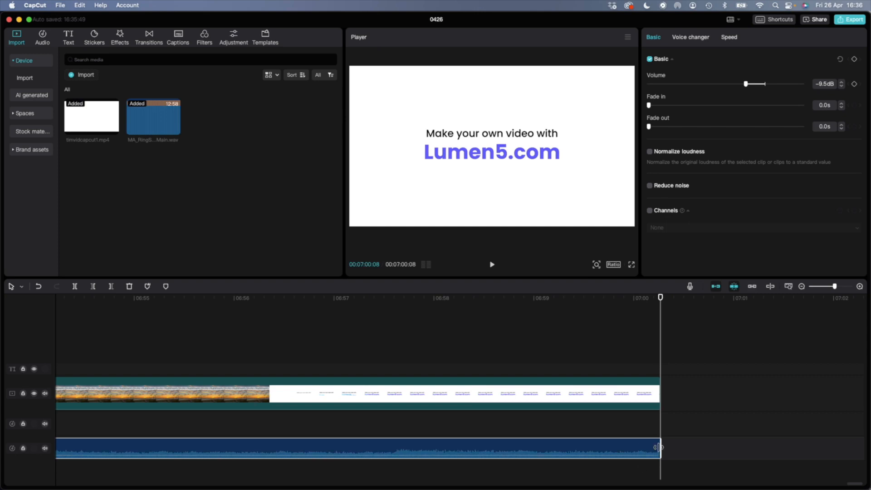
drag(657, 447, 579, 447)
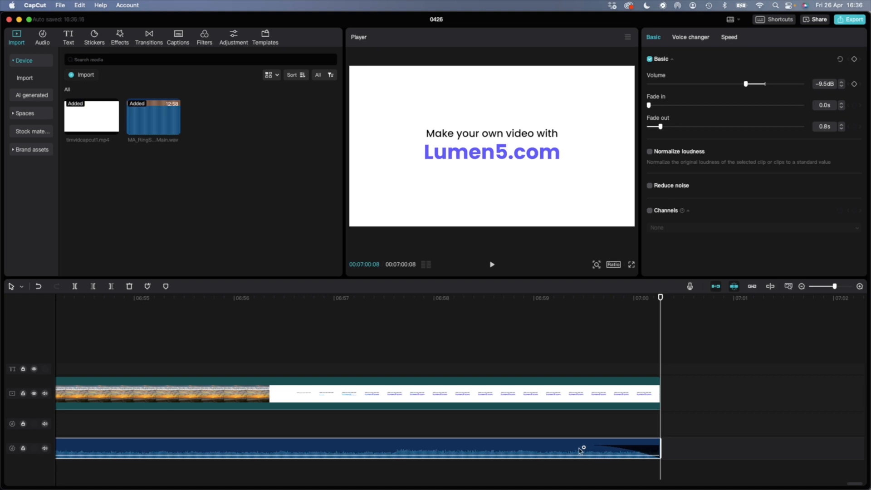
Trim the Lumen5.com end screen off the main video clip and shorten the music clip to match.
click(534, 298)
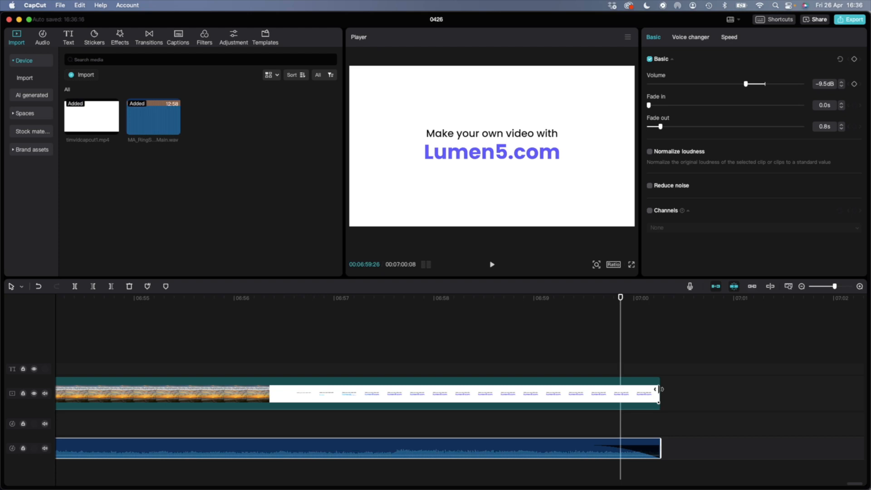
drag(657, 390, 228, 391)
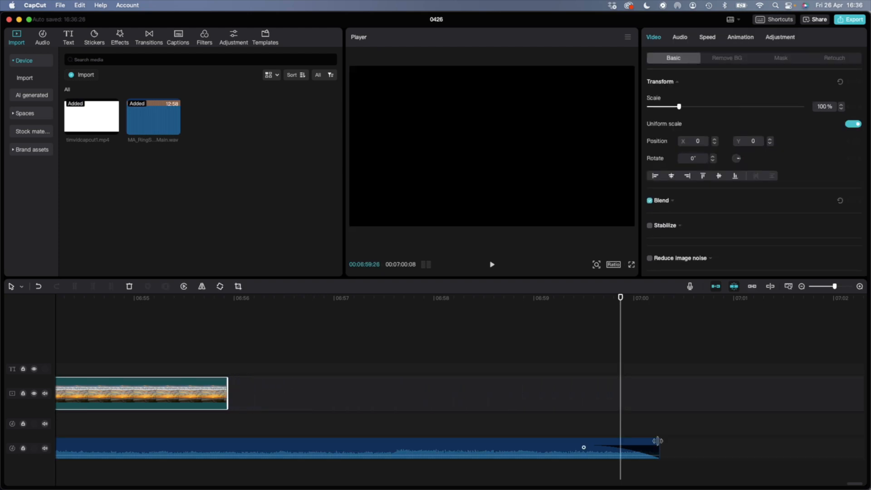
drag(657, 440, 205, 443)
Deactivate the two captions of the "I always have positive interactions with everyone" affirmation around 3:15, keeping their speech clips.
key(shift+z)
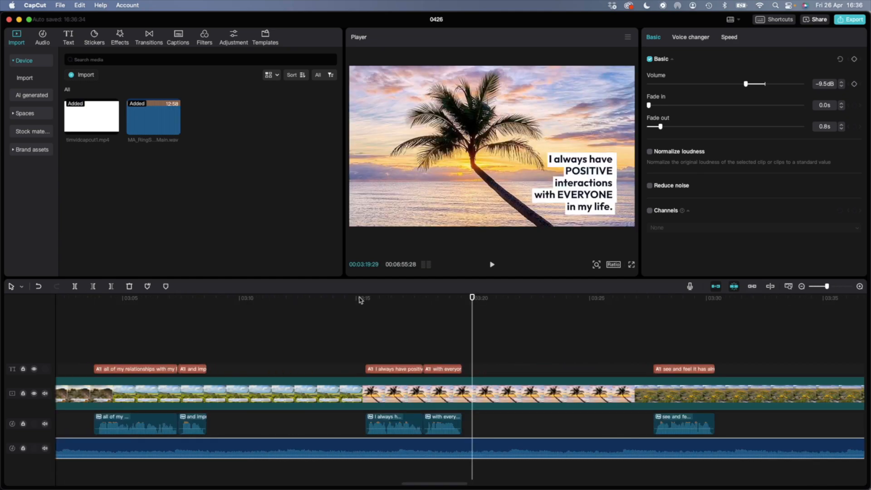
drag(361, 300, 385, 300)
drag(347, 350, 468, 373)
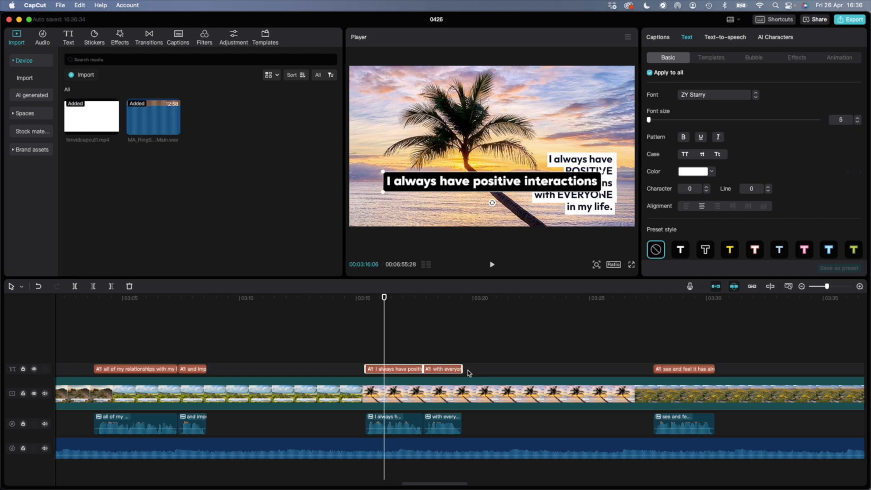
key(Delete)
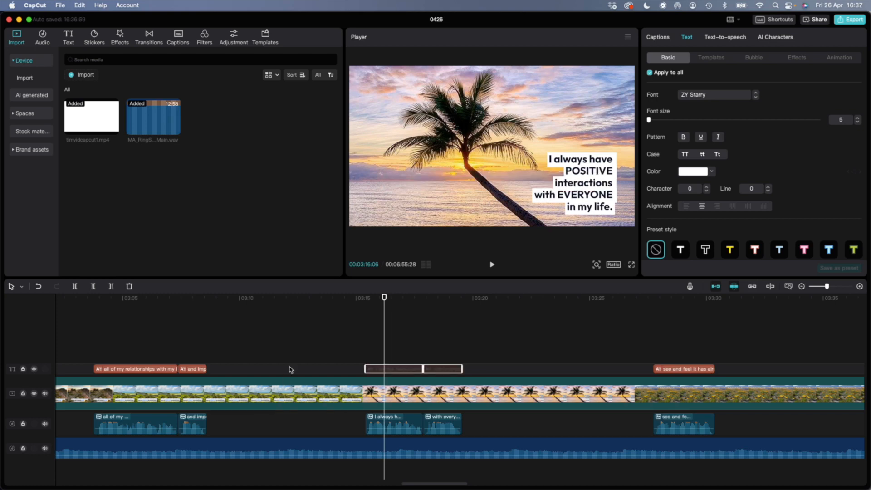
Extend the "before June 30, 2024" caption to start where the 65 kg caption ends and finish just past its speech clip.
scroll(290, 369, down, 3)
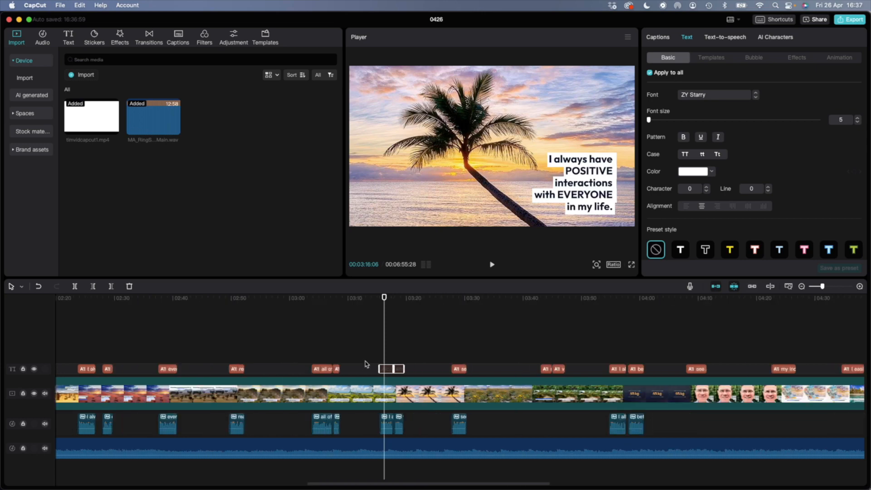
drag(621, 299, 637, 298)
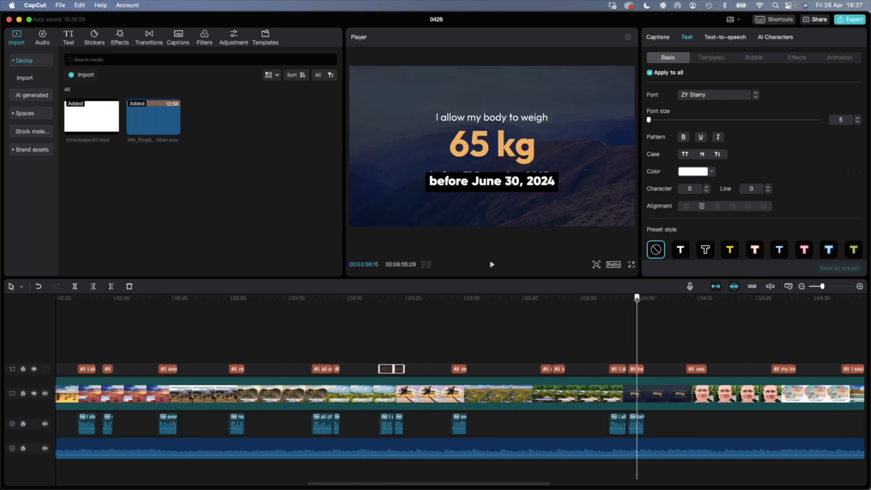
scroll(676, 321, right, 3)
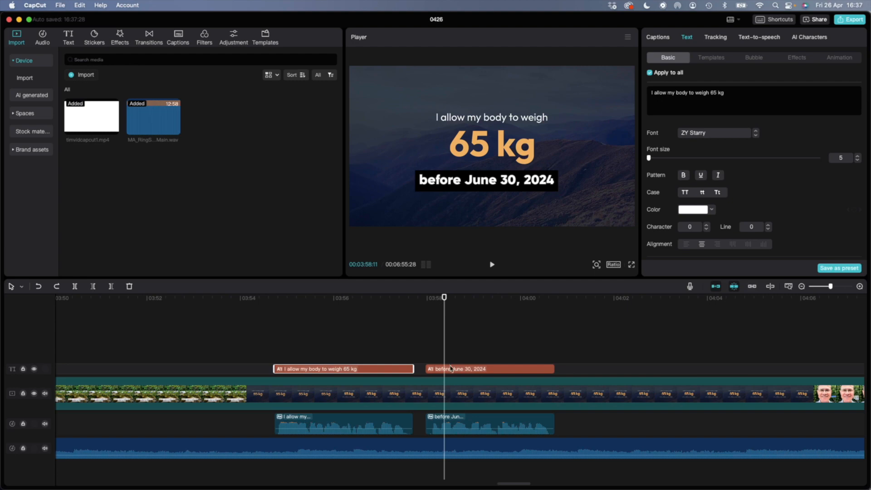
click(418, 302)
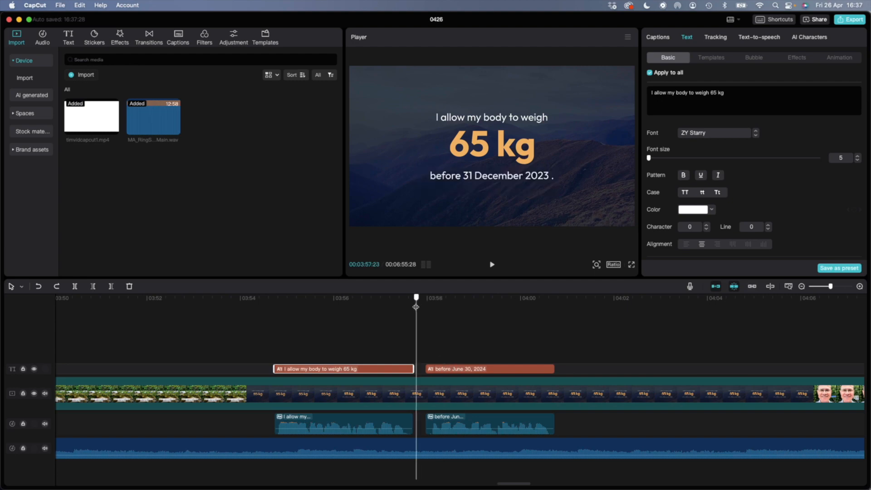
drag(467, 371, 454, 371)
drag(541, 368, 560, 367)
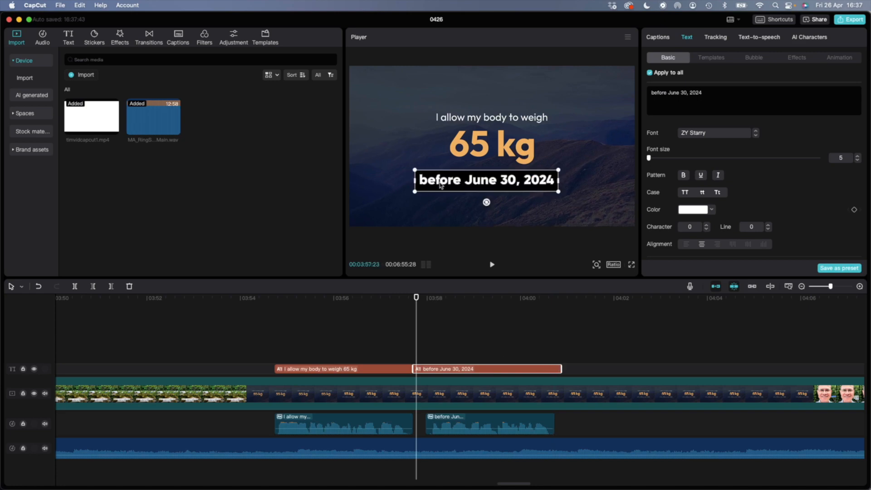
Play the weight affirmation from about 3:56 to check the transition between its two captions.
click(345, 296)
key(space)
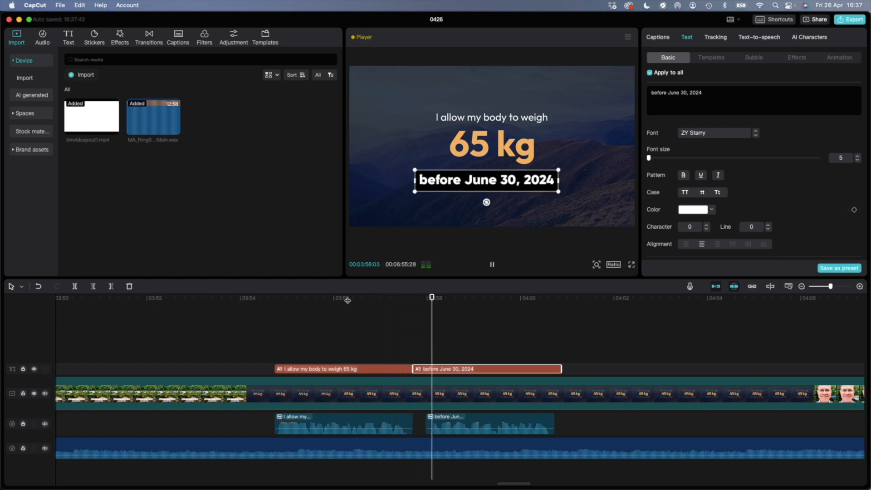
key(space)
Change the first weight caption's text to "I allow my body to weigh 65 kilograms".
click(371, 298)
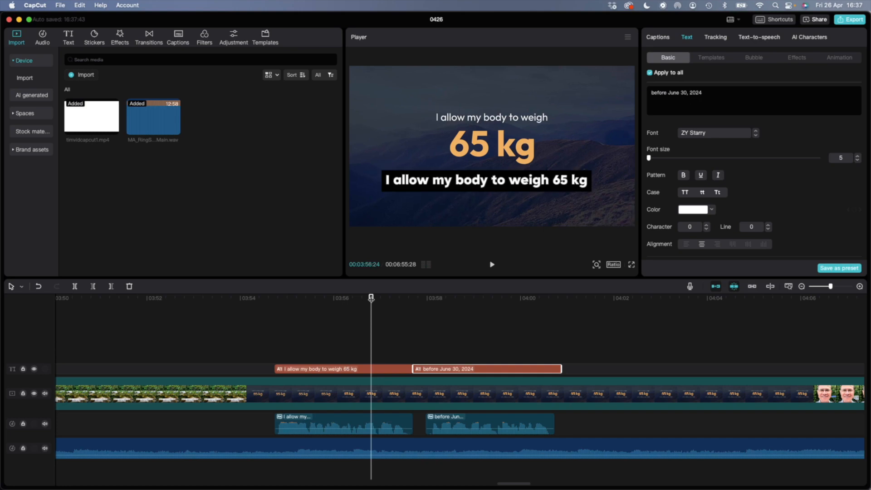
click(360, 370)
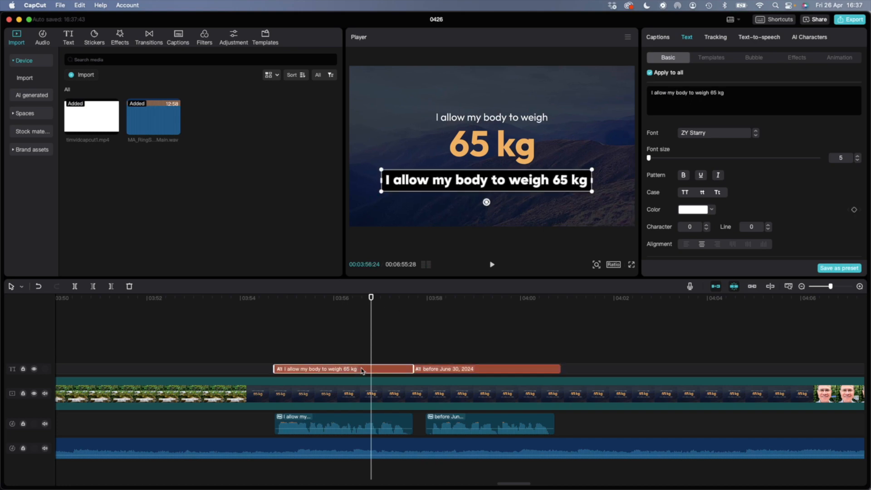
double_click(577, 187)
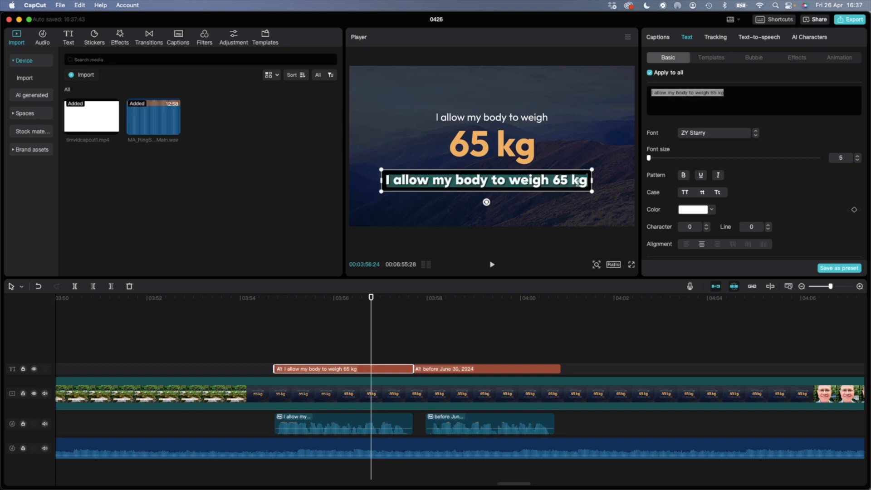
click(583, 189)
text(ilograms)
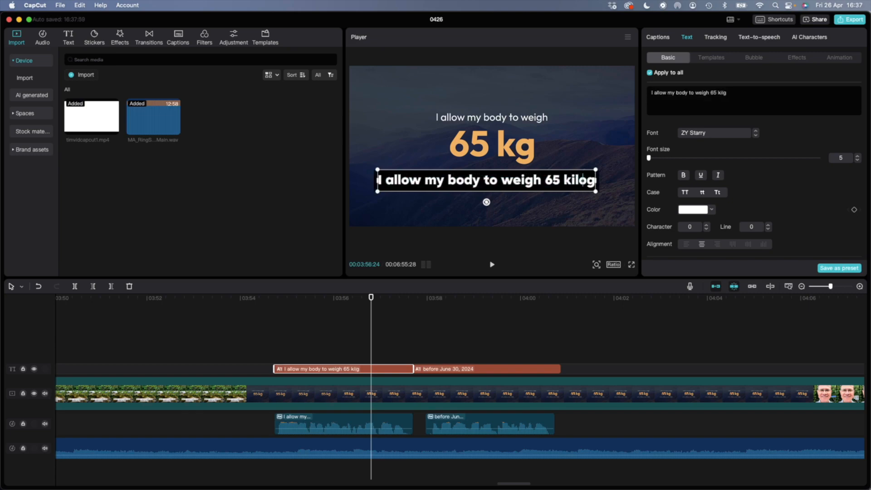
key(Delete)
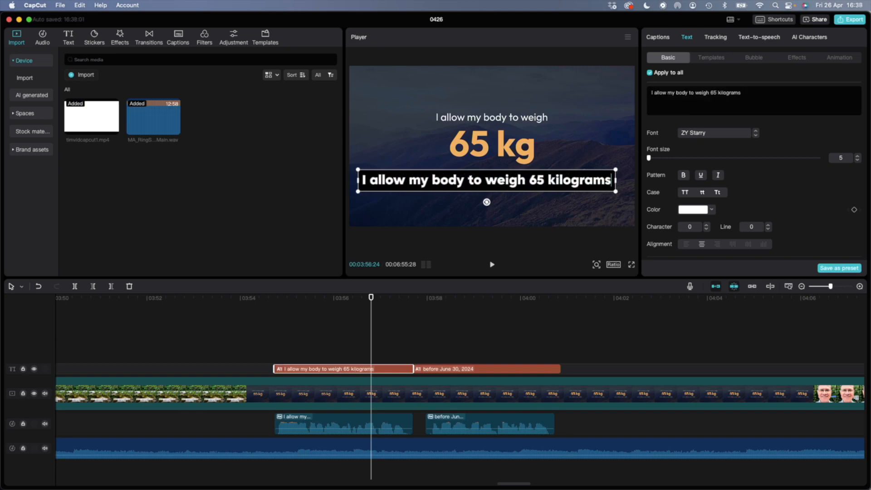
Update the speech clip for the "65 kilograms" caption and play the weight affirmation from before its first caption.
click(342, 372)
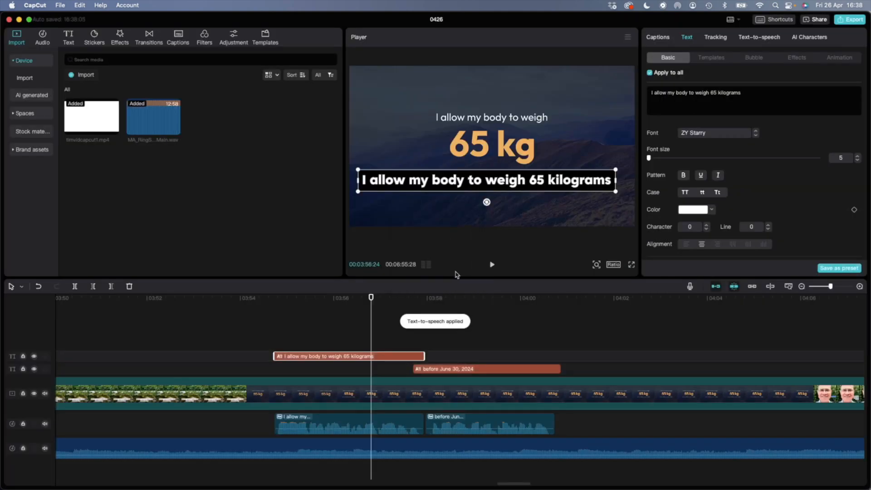
click(263, 298)
key(space)
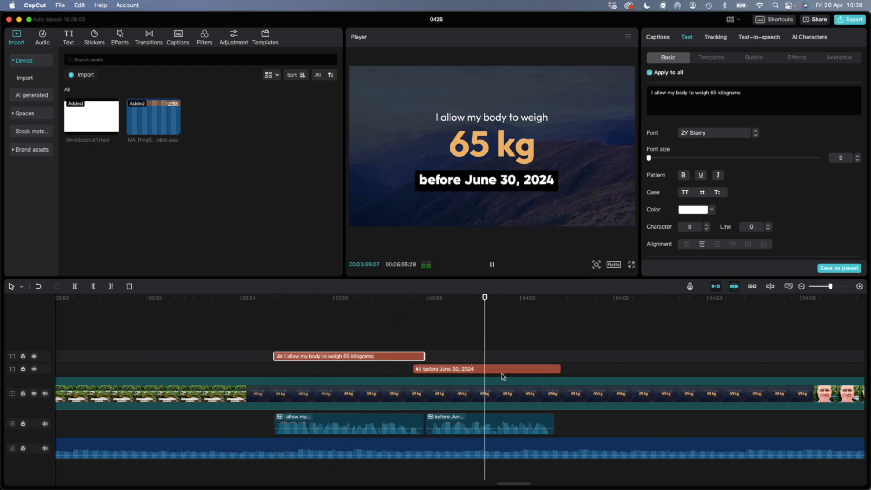
Shift the "before June 30, 2024" caption and its speech clip slightly later together, and play the weight affirmation from about 3:54.
key(space)
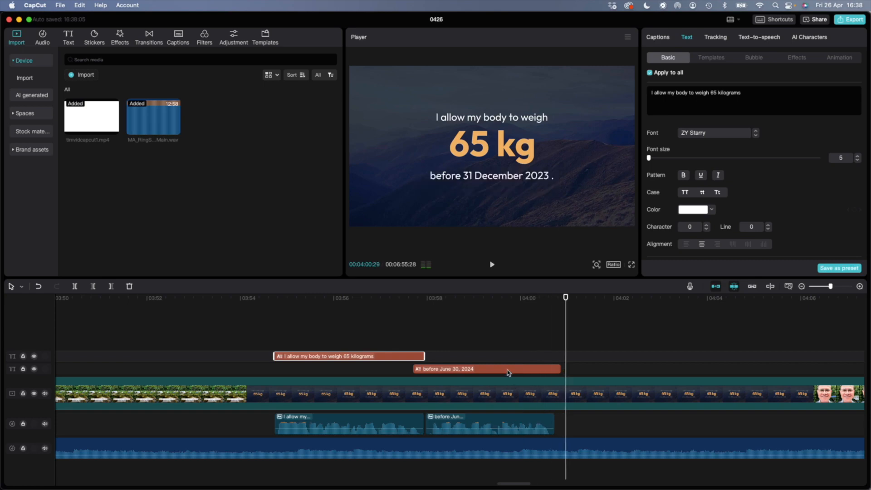
click(508, 372)
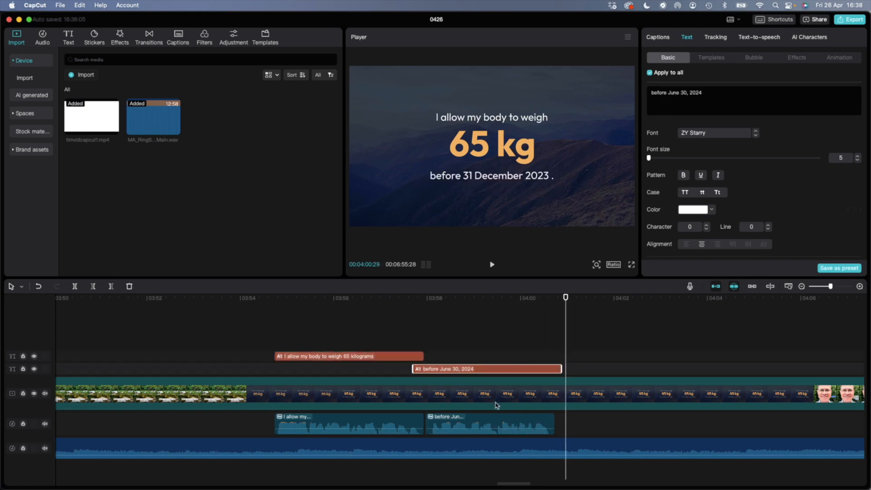
click(505, 420)
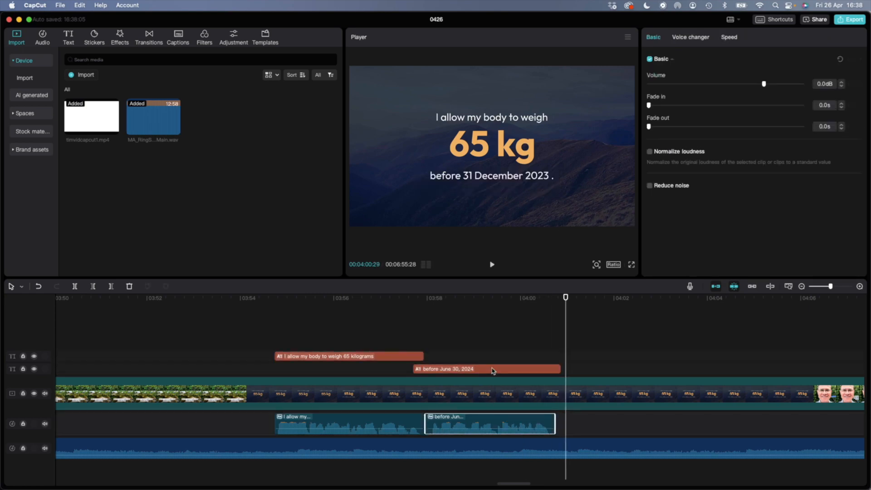
drag(493, 371, 499, 372)
click(262, 300)
key(space)
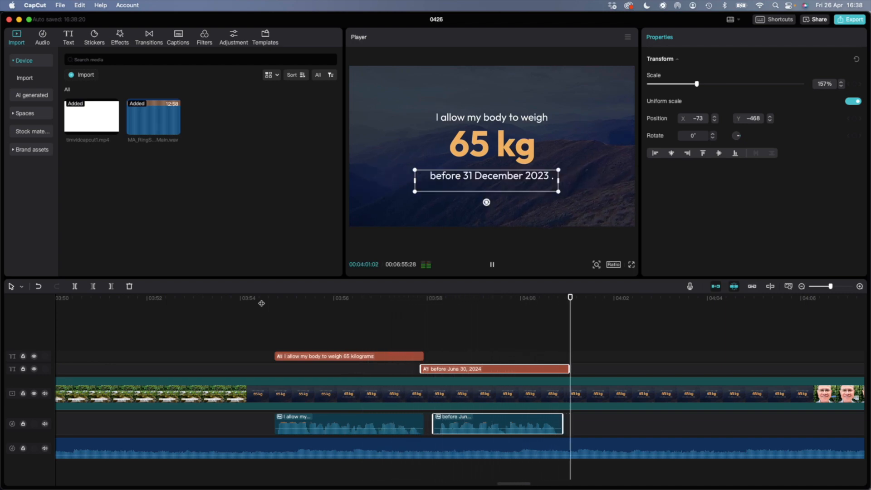
key(space)
Set the background music's volume to -10.5 dB and move the playhead back to about 3:35.
scroll(571, 383, down, 5)
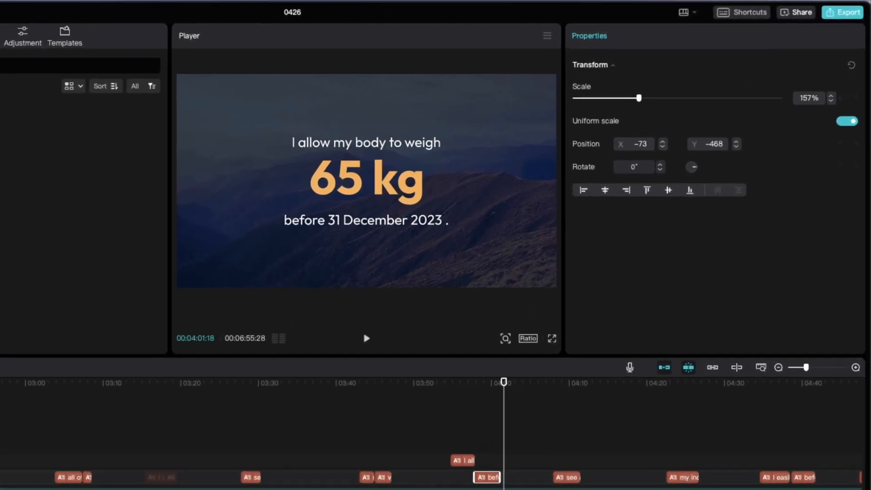
click(572, 446)
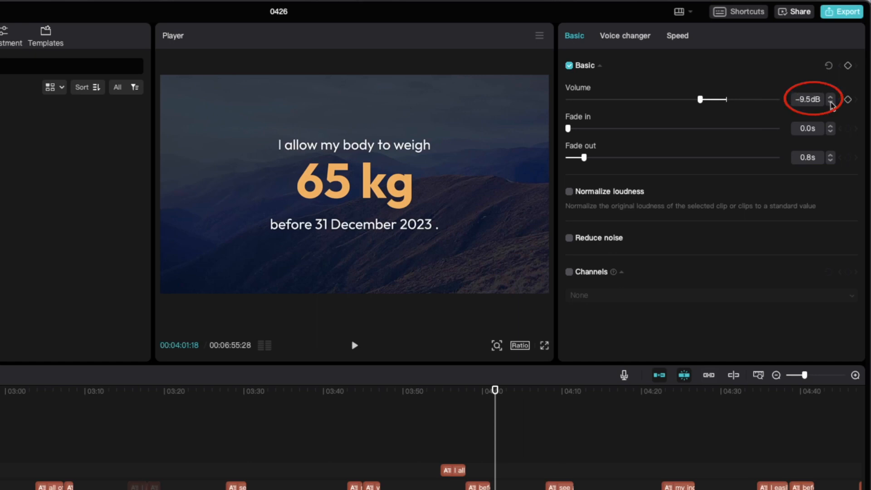
click(832, 104)
click(832, 103)
click(831, 103)
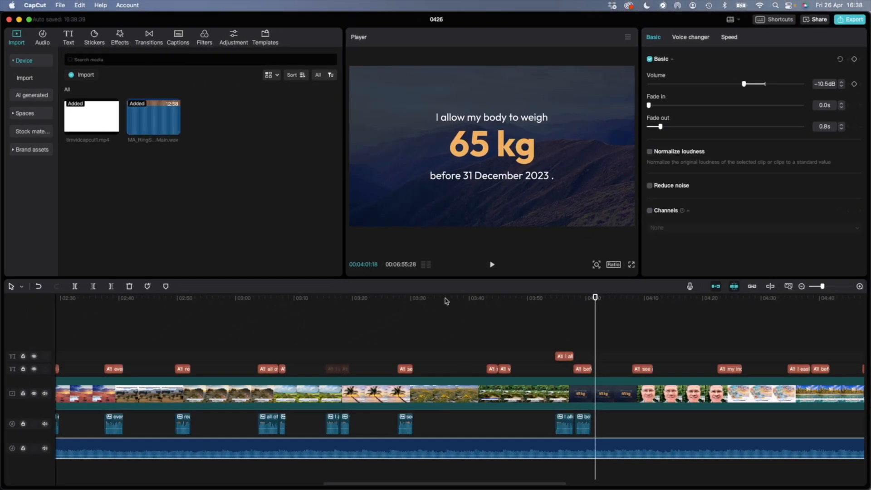
drag(458, 300, 439, 305)
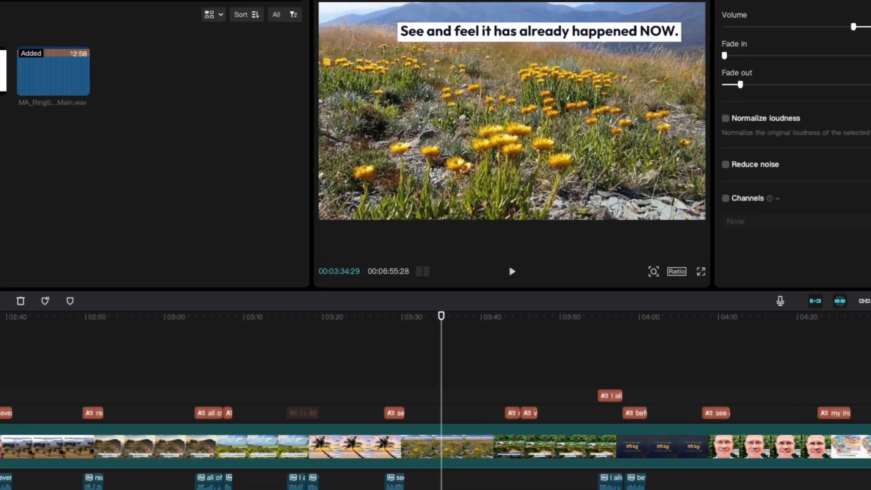
Open the video's export settings and name the file with the owner's first name in possessive form followed by "Meditation".
click(849, 20)
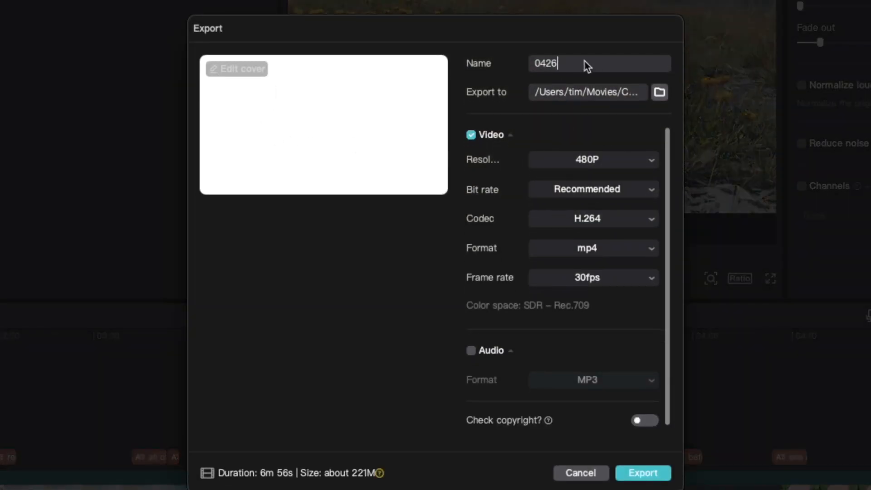
drag(584, 61, 516, 61)
text(Tim's Meditation)
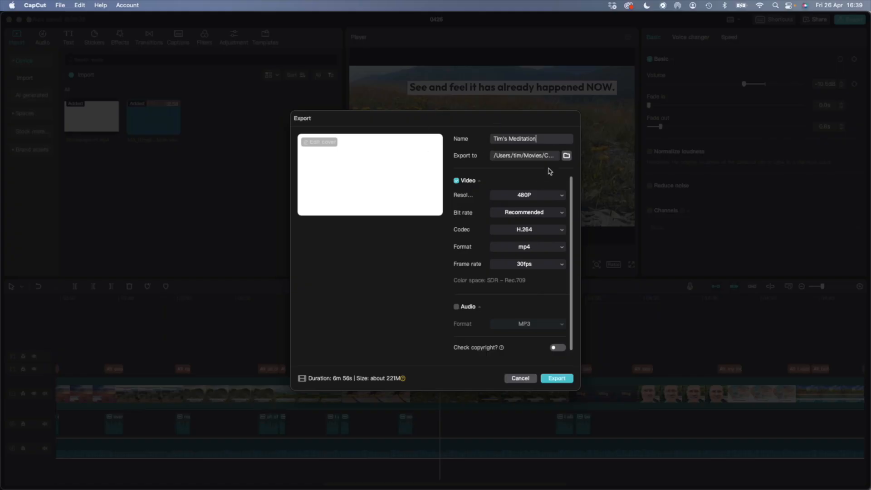
Export the video with the CapCut folder as its destination, and open the folder containing the exported file.
click(566, 156)
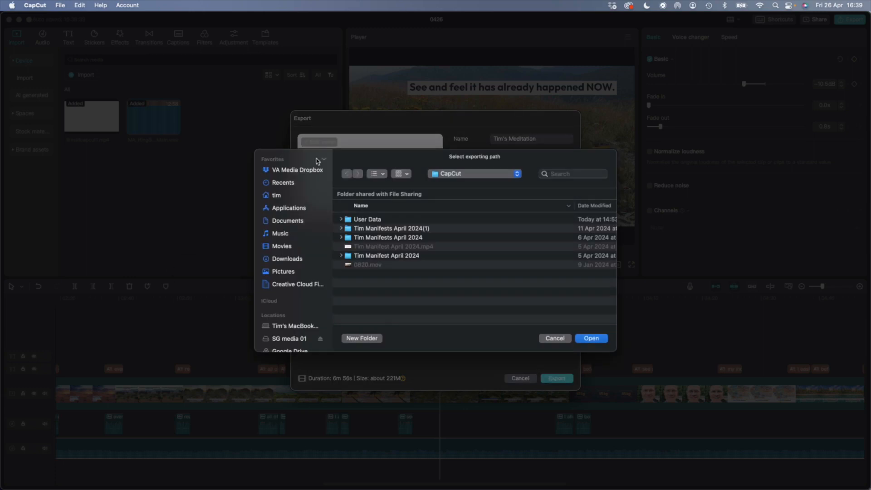
scroll(317, 160, up, 1)
click(590, 338)
click(557, 378)
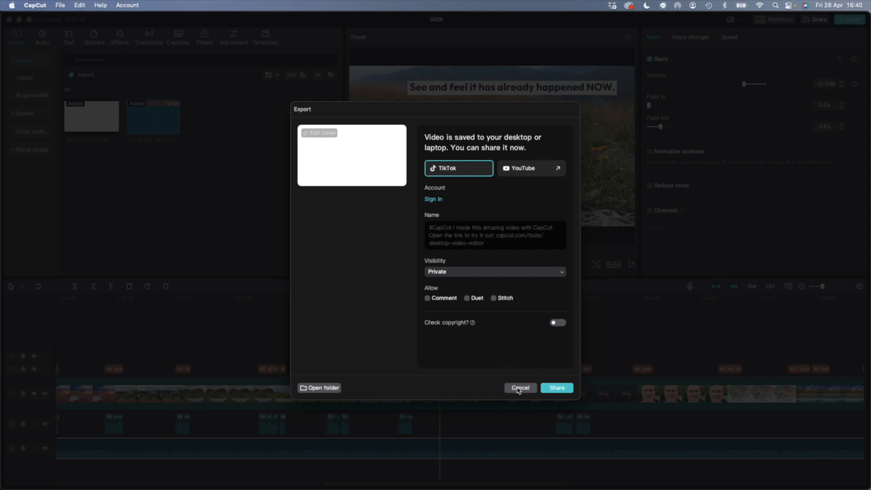
click(312, 389)
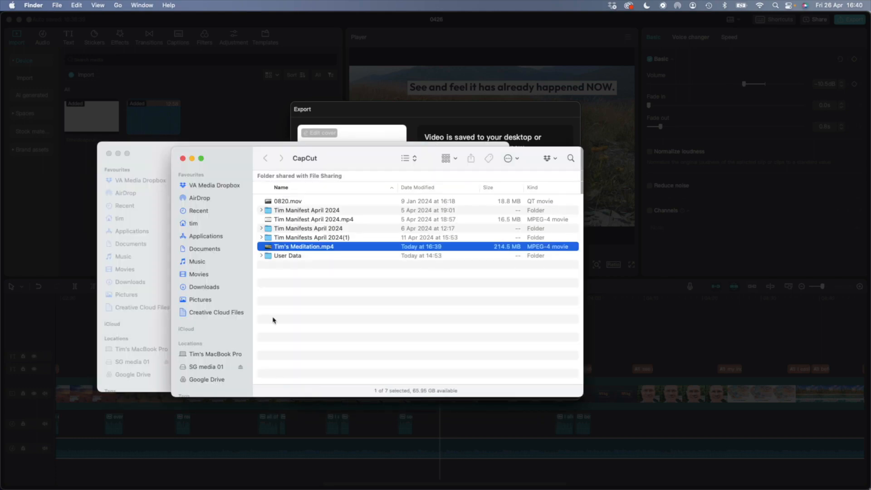